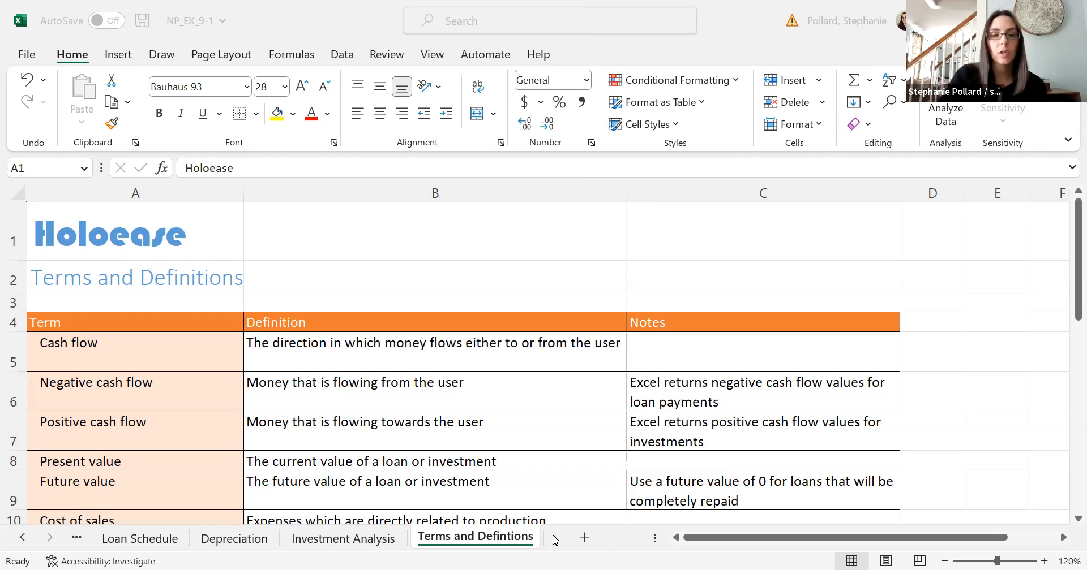
Read through the financial terms, their definitions and notes on the Terms and Definitions sheet.
click(1071, 261)
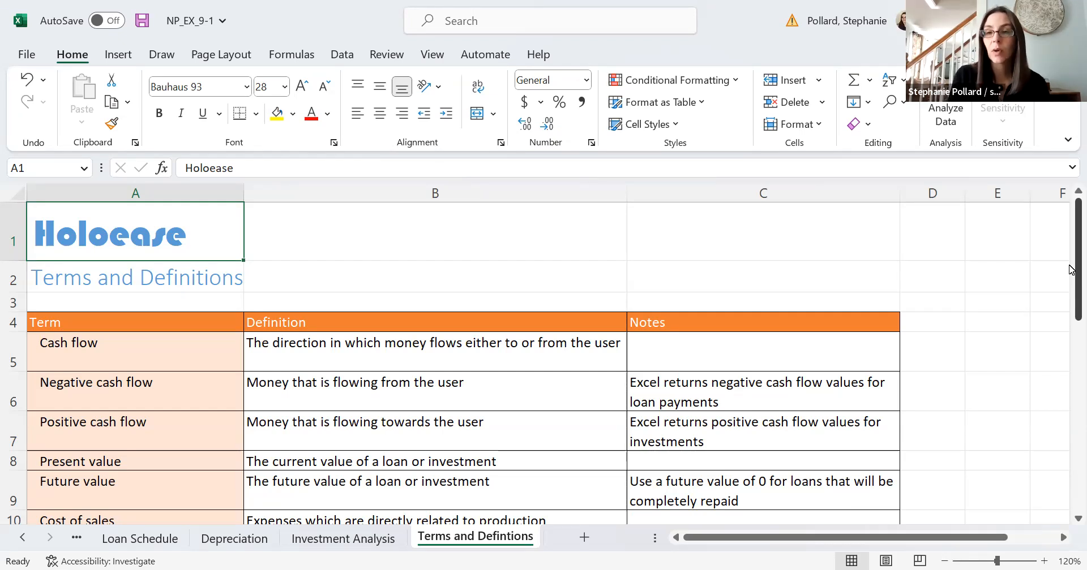
drag(1069, 269, 1070, 294)
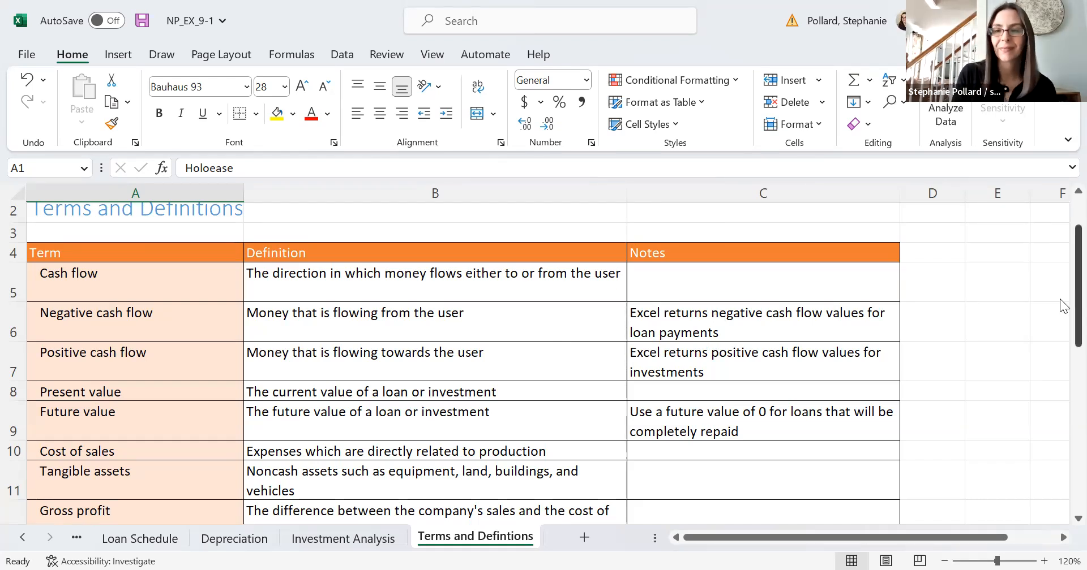
scroll(1063, 348, down, 2)
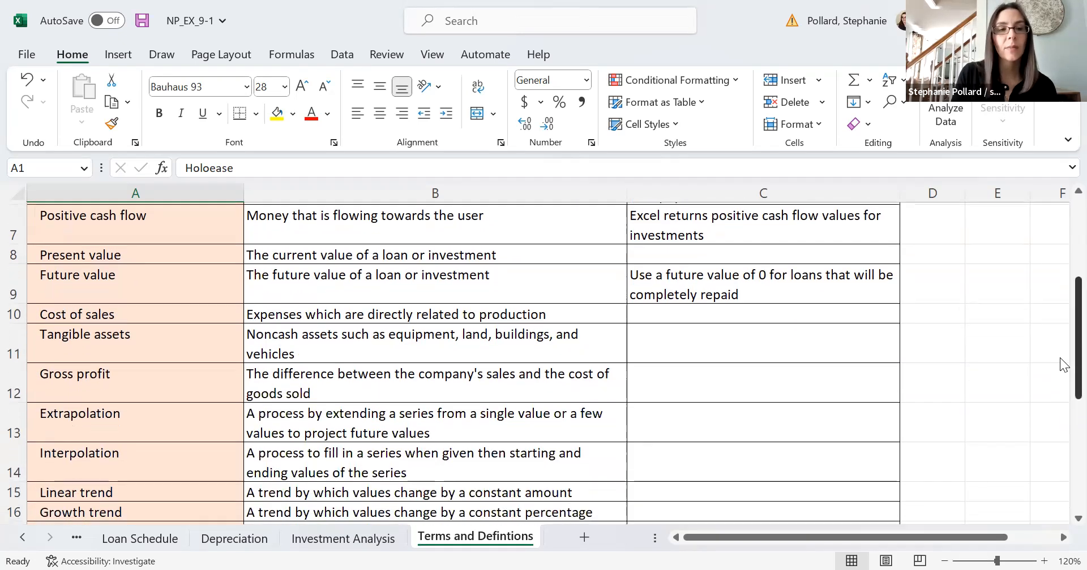
scroll(1059, 358, down, 1)
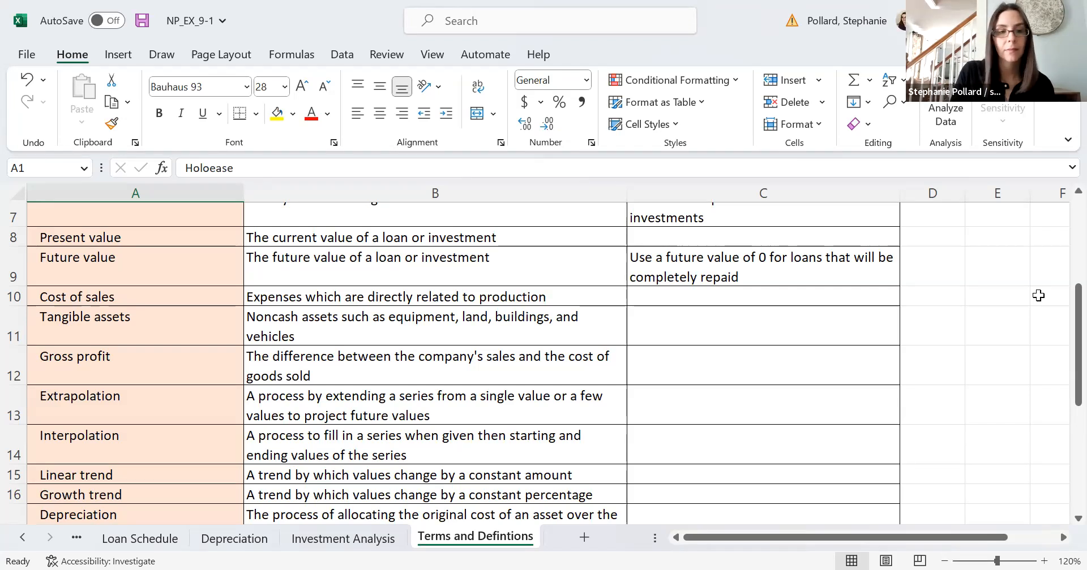
scroll(1060, 374, down, 3)
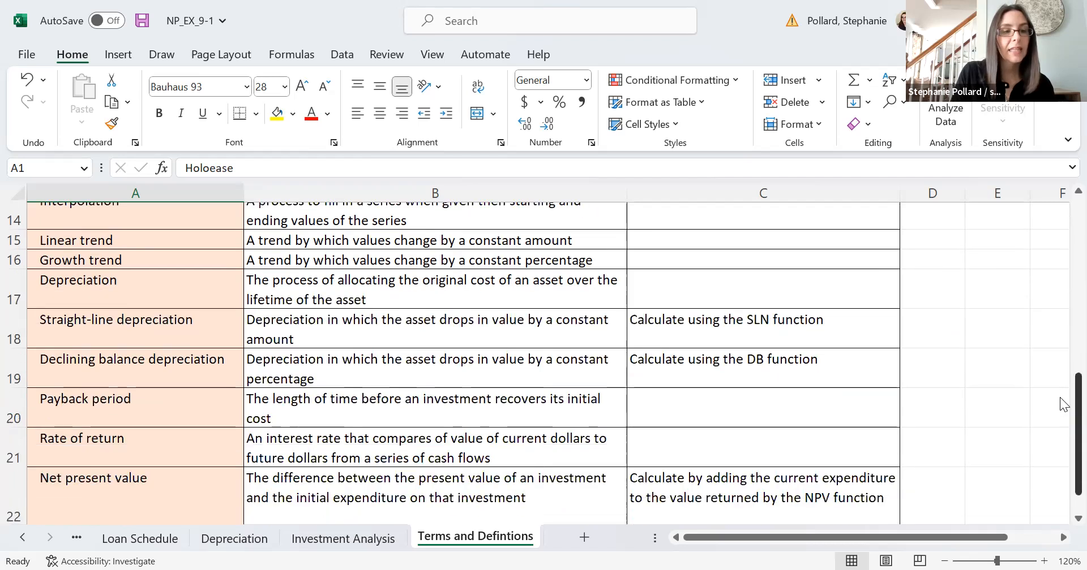
scroll(1059, 411, down, 1)
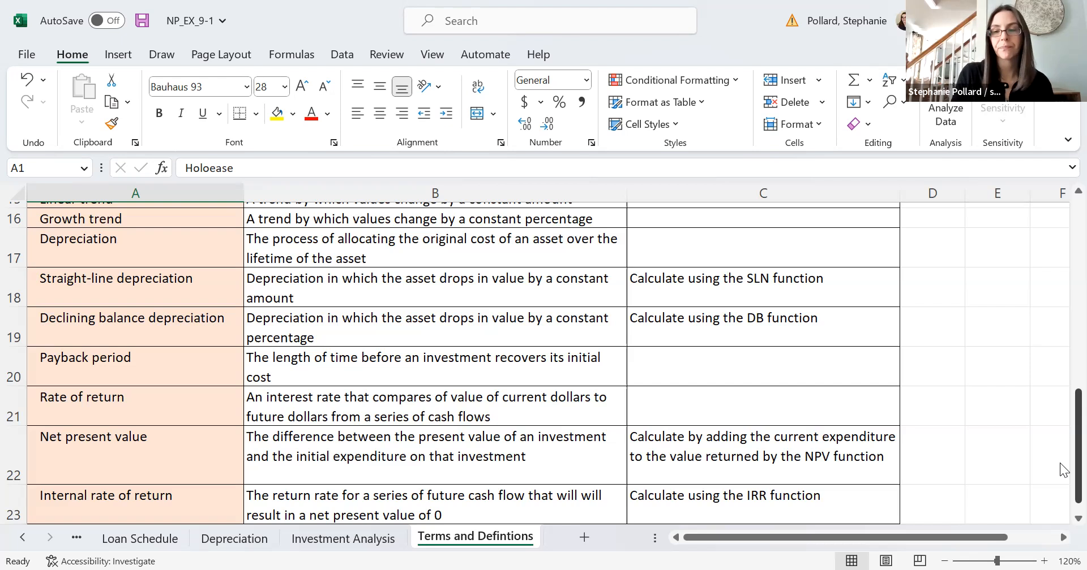
scroll(1059, 272, up, 5)
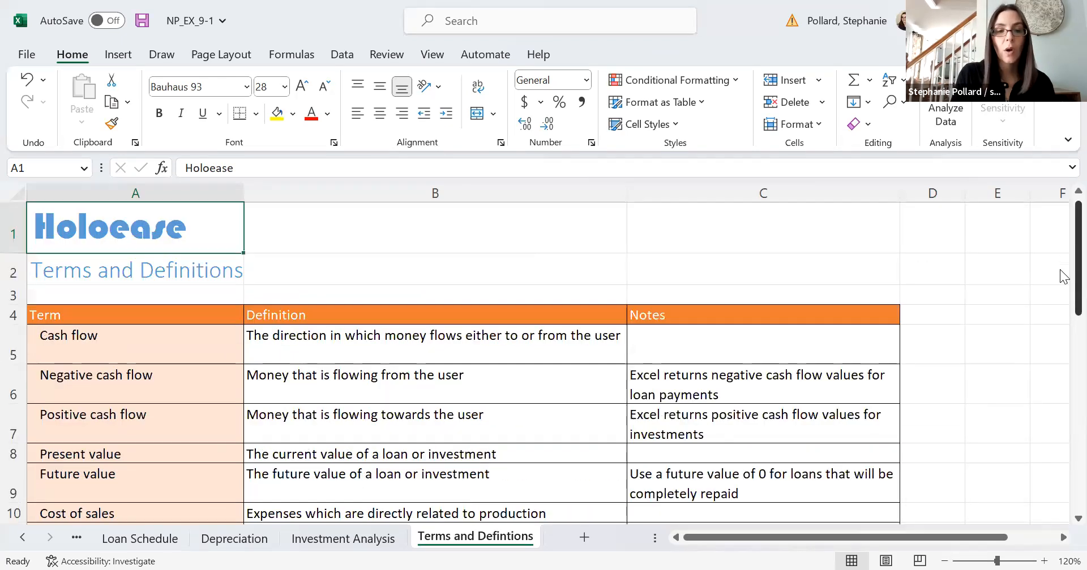
Open the Loan Analysis sheet and set the Annual Interest Rate in B4 to 6%.
click(23, 540)
click(22, 539)
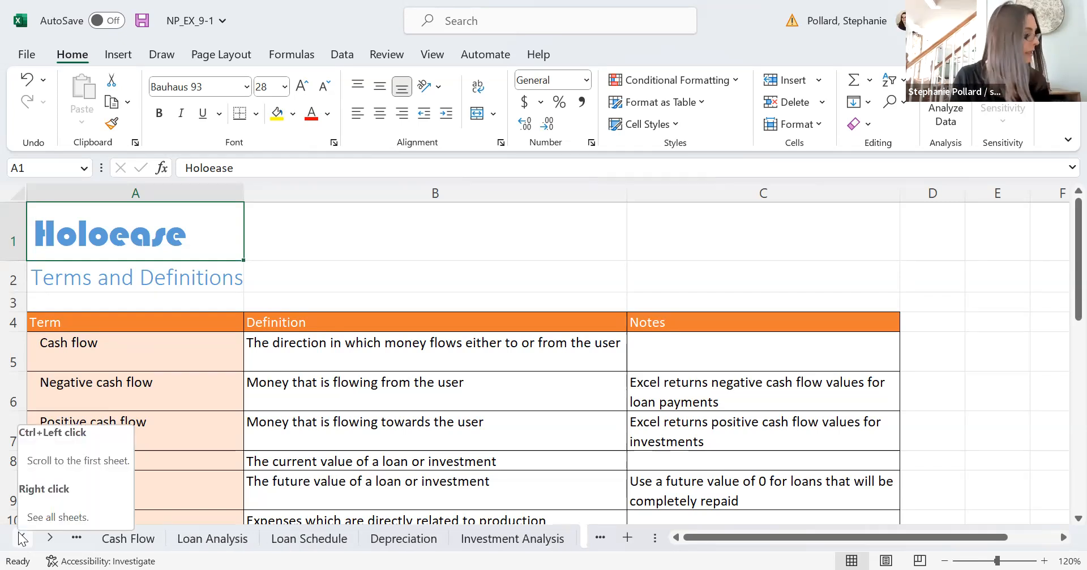
click(225, 539)
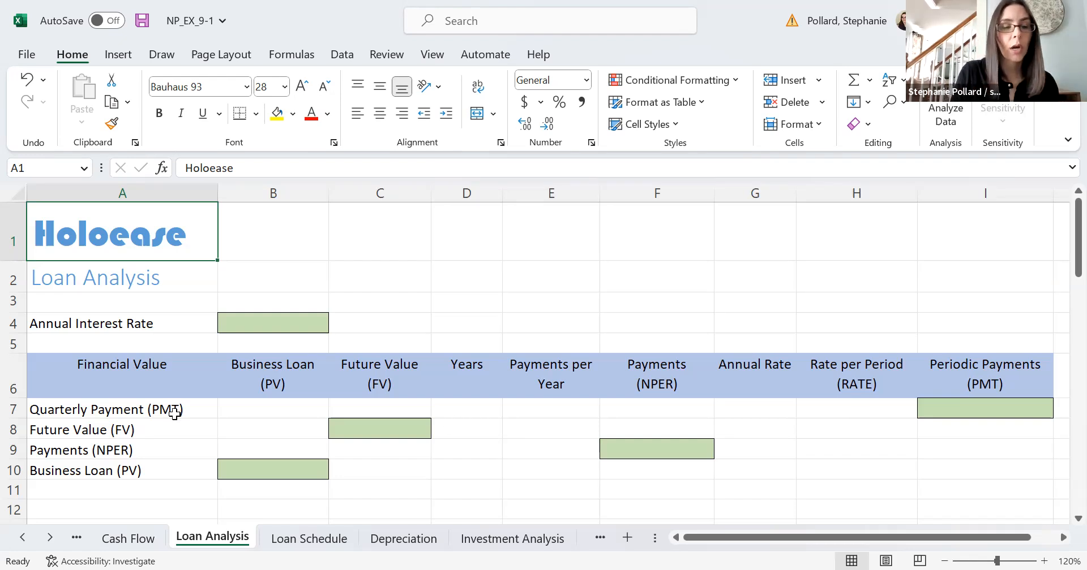
click(252, 324)
text(6)
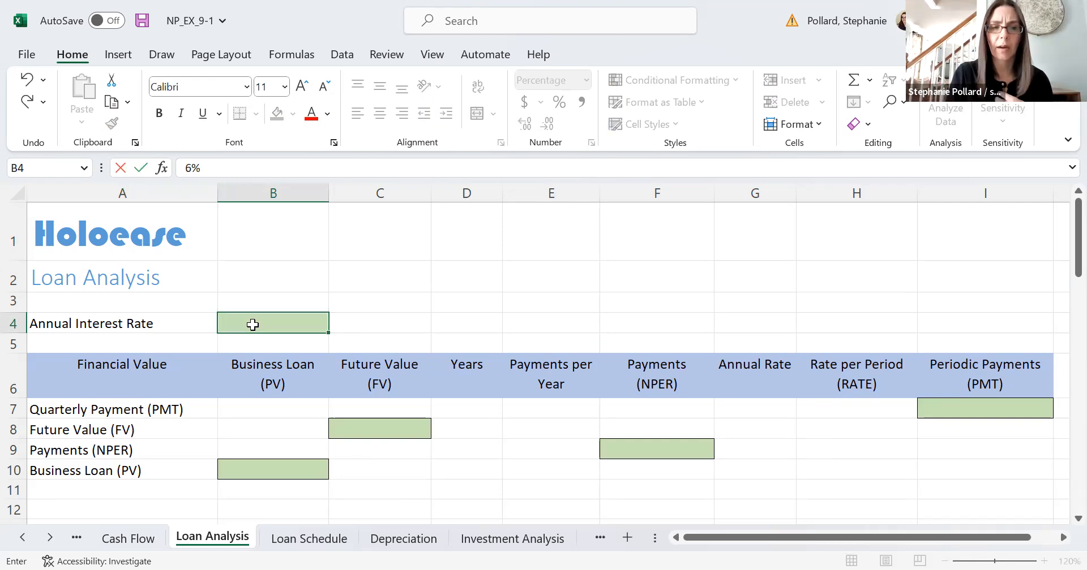
key(Return)
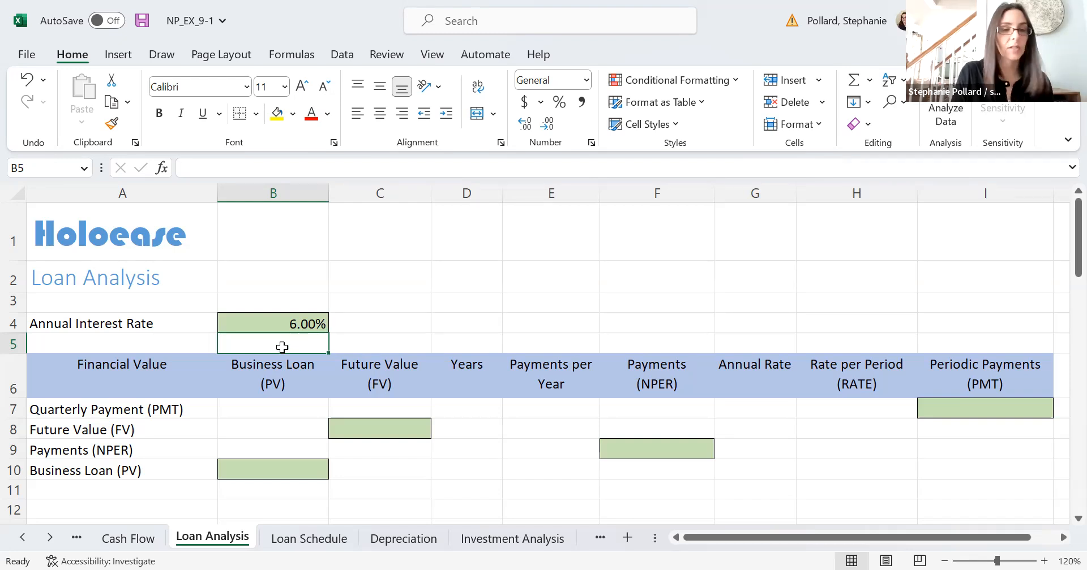
In the Quarterly Payment row, enter a business loan of 650000 in B7 and a future value of 0 in C7.
click(275, 407)
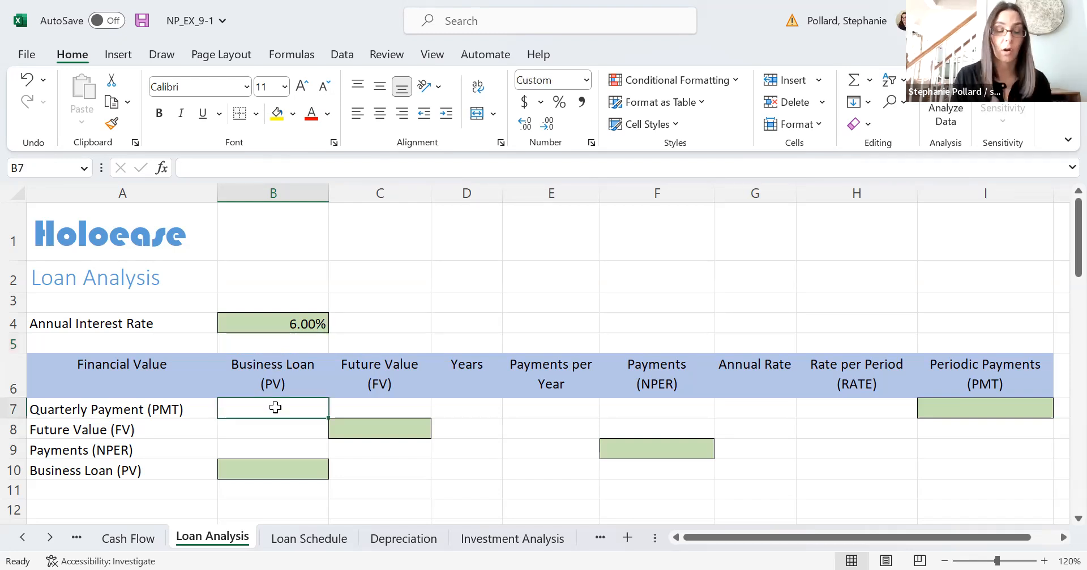
text(650000)
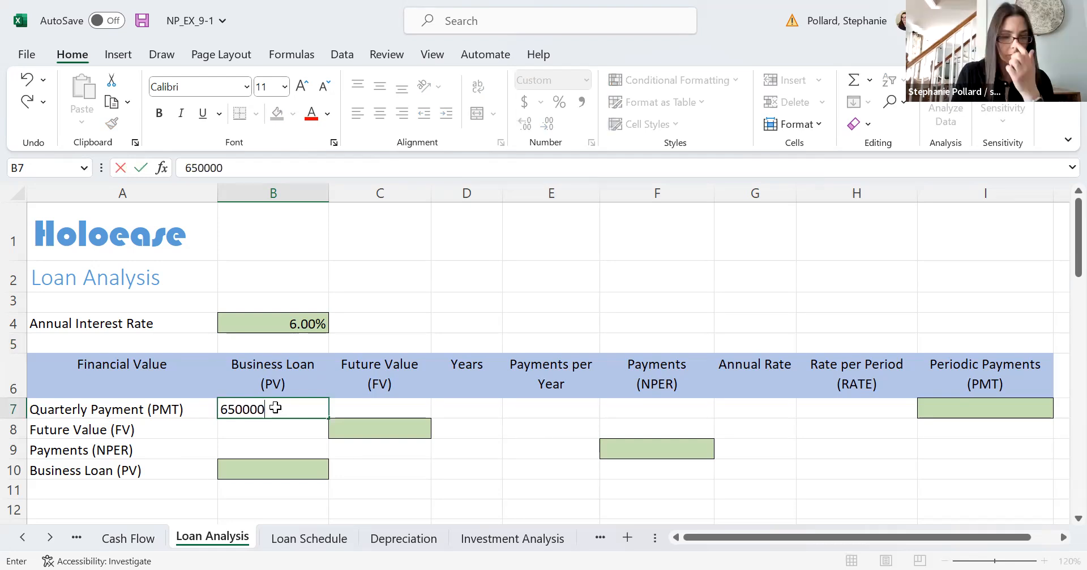
key(Return)
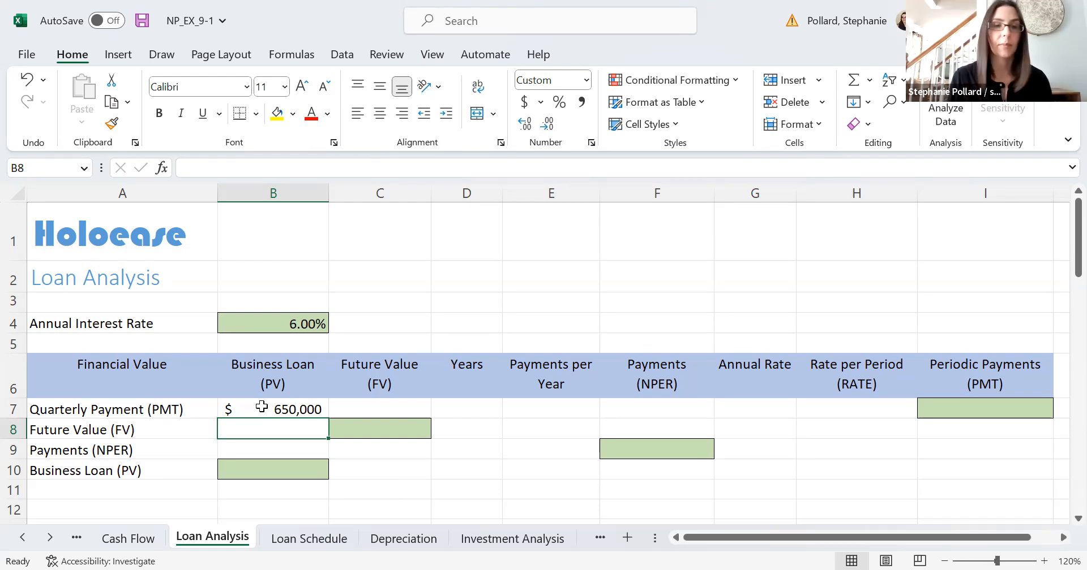
click(384, 412)
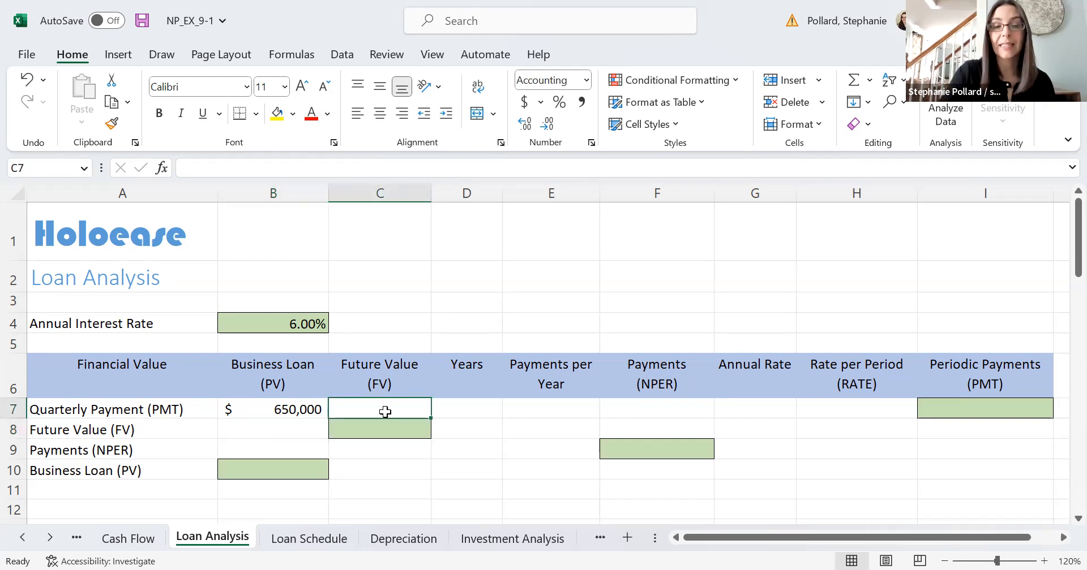
text(0)
key(Return)
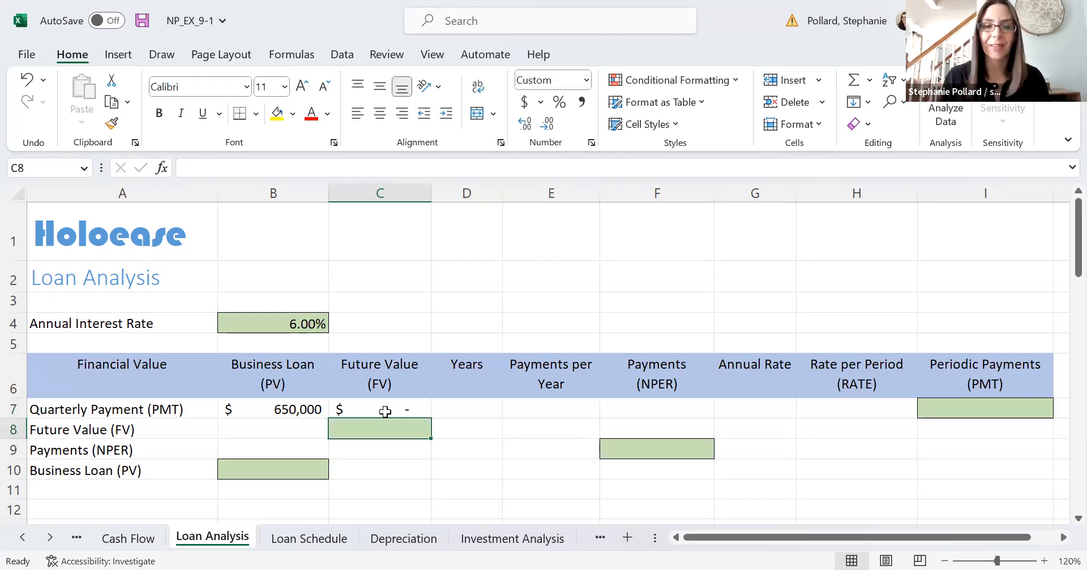
Fill in 5 years in D7 and 4 payments per year in E7 for the Quarterly Payment row.
click(468, 409)
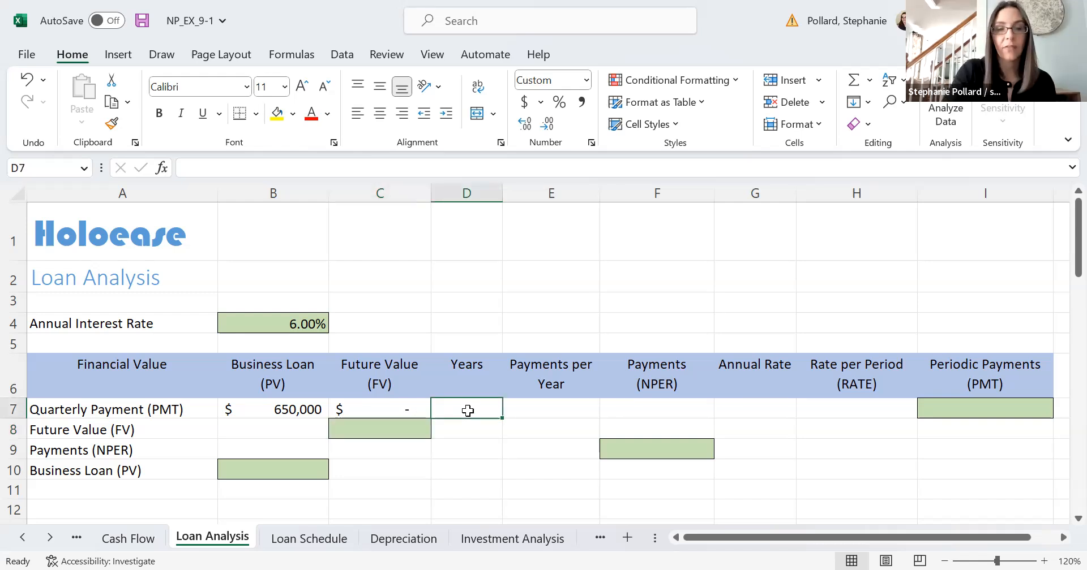
text(5)
key(Return)
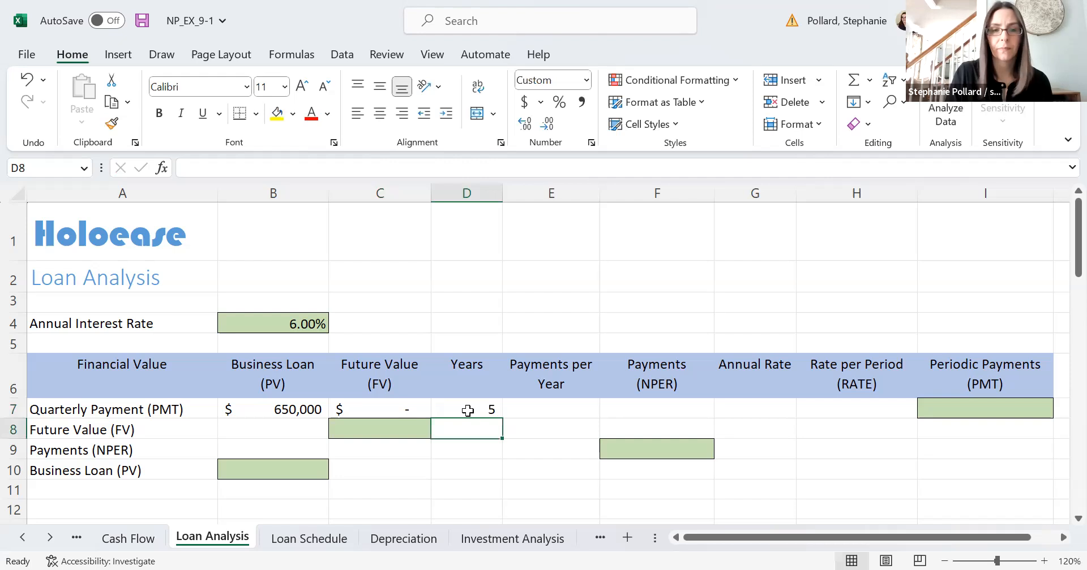
click(551, 411)
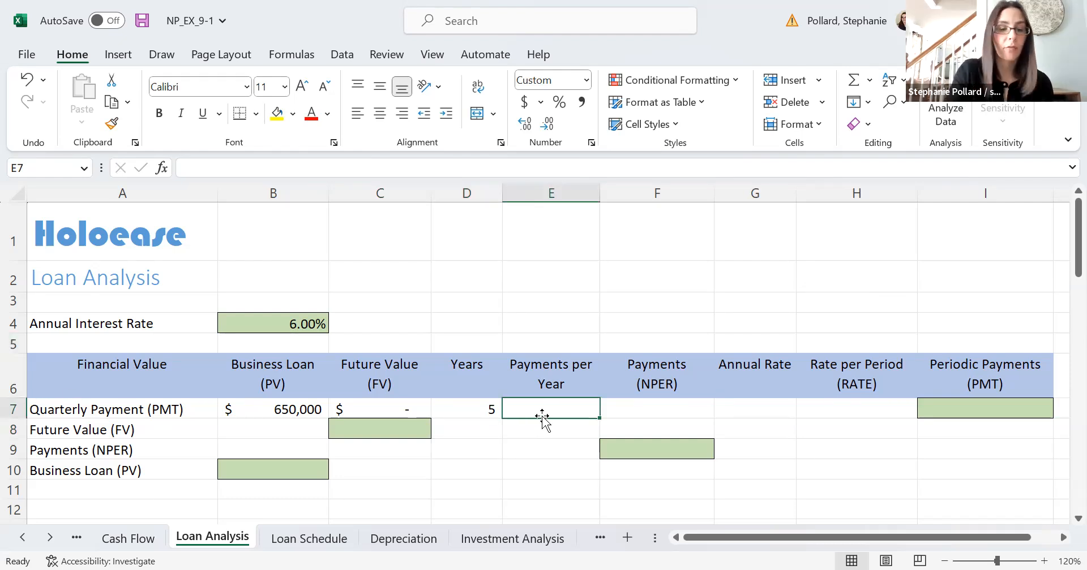
text(4)
key(Return)
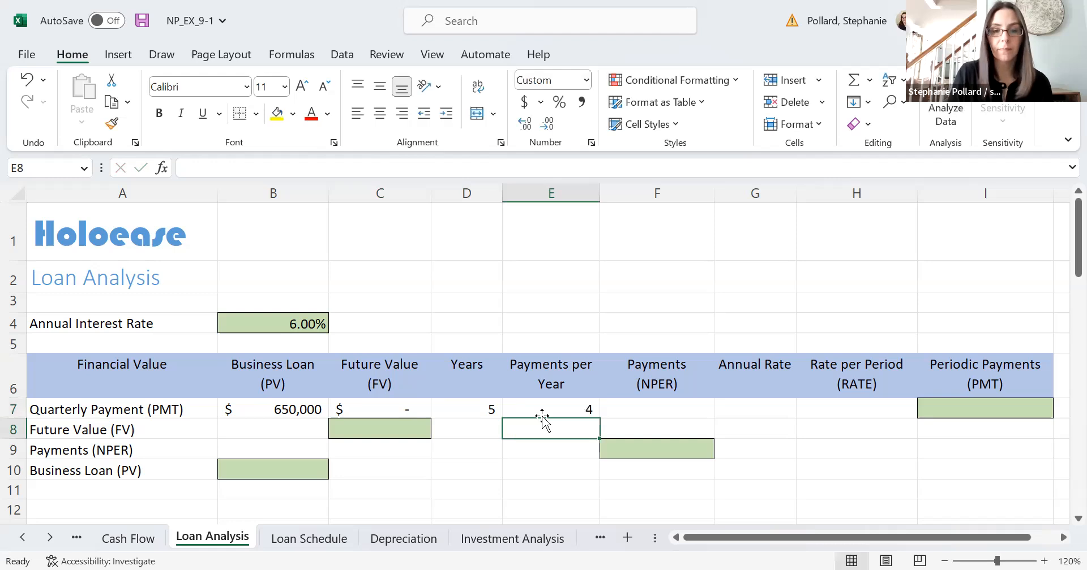
Calculate the total number of payments in F7 with the formula =E7*D7.
click(654, 409)
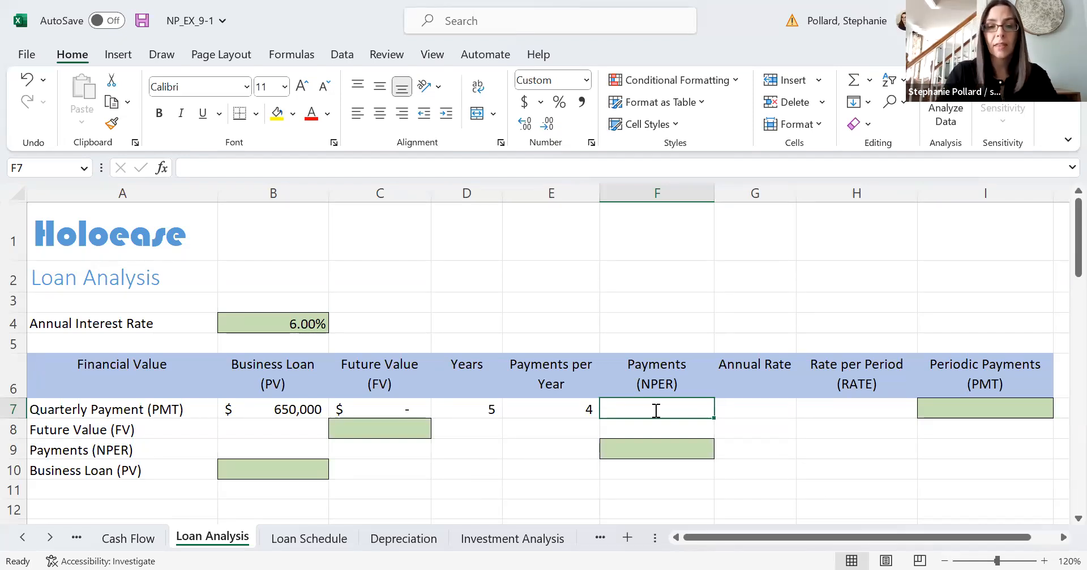
text(=)
click(558, 408)
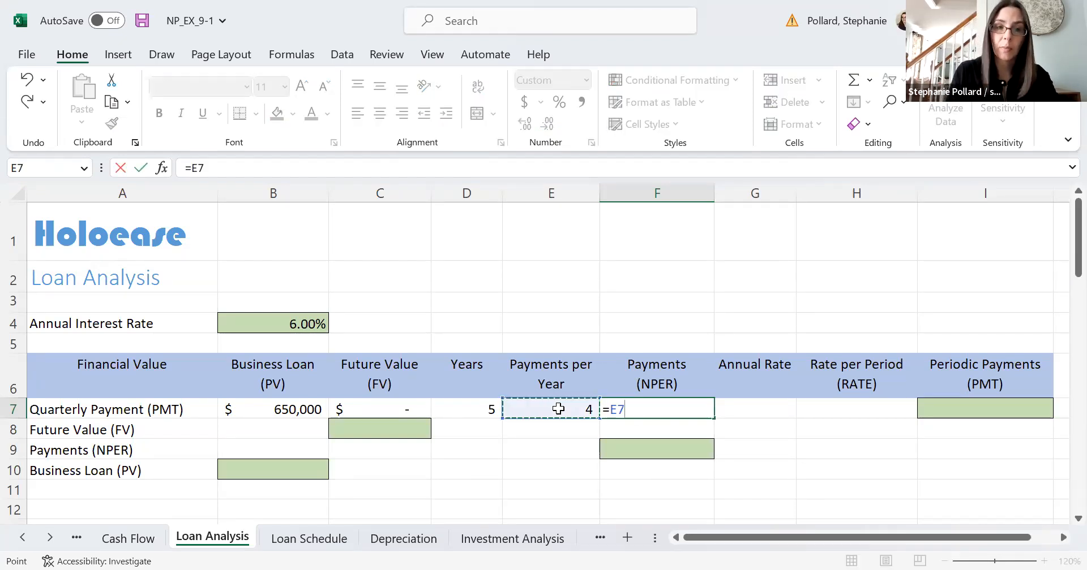
text(*)
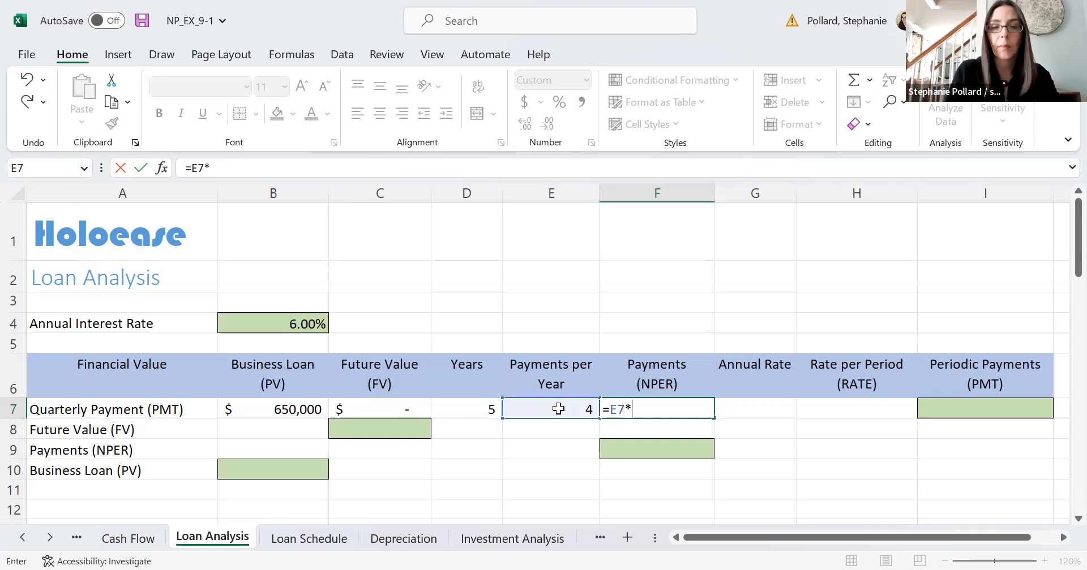
click(482, 408)
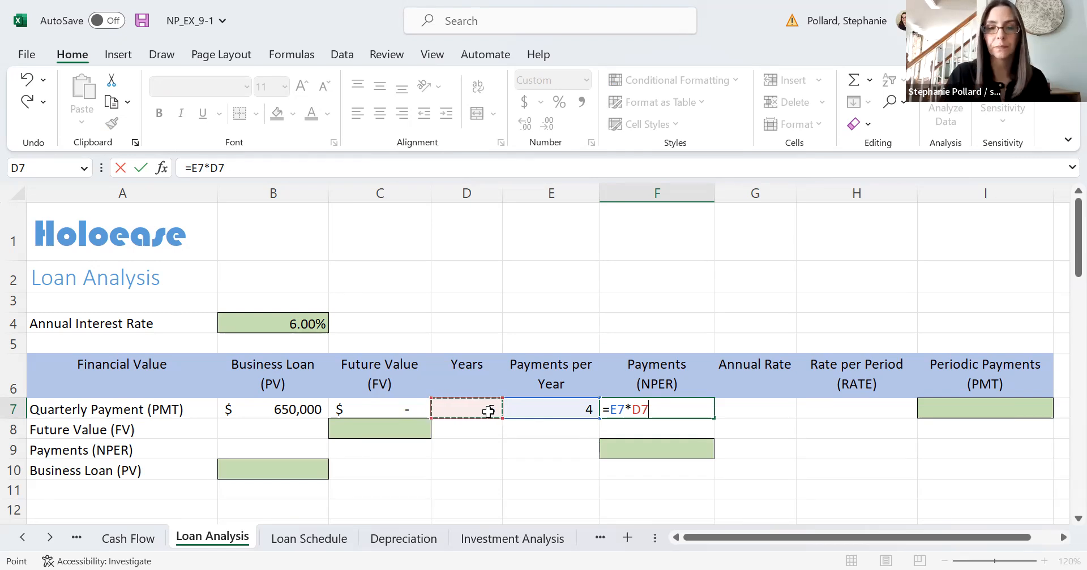
key(Return)
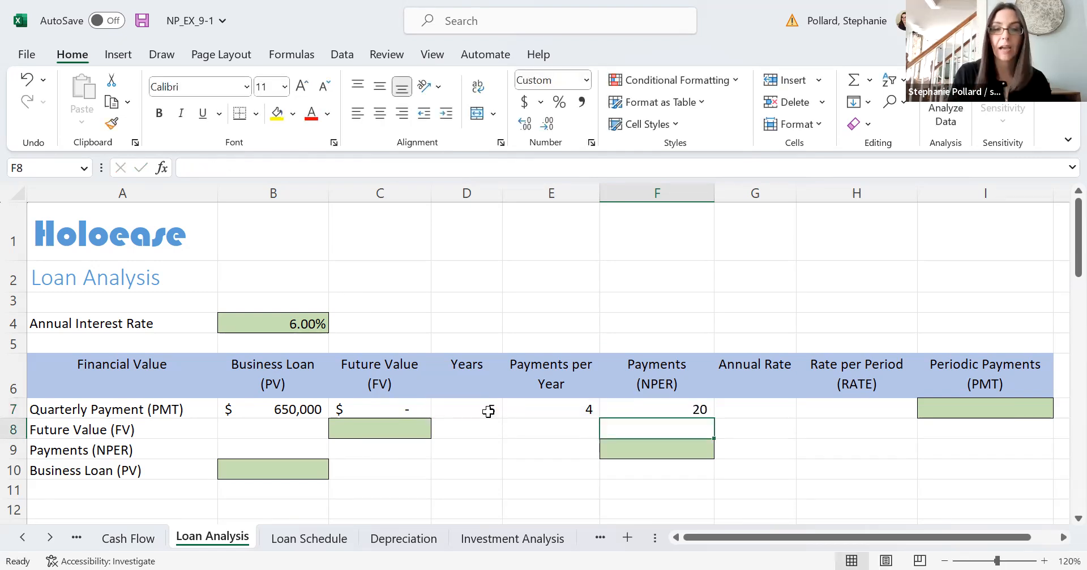
Link the Annual Rate in G7 to the annual interest rate in B4 with a cell reference.
click(739, 407)
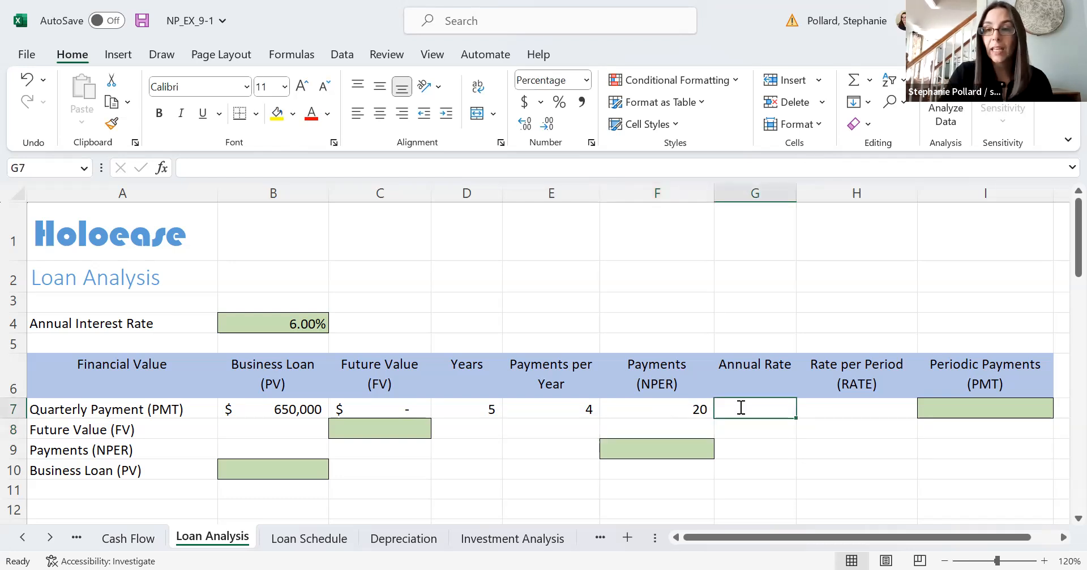
text(=)
click(281, 326)
key(Return)
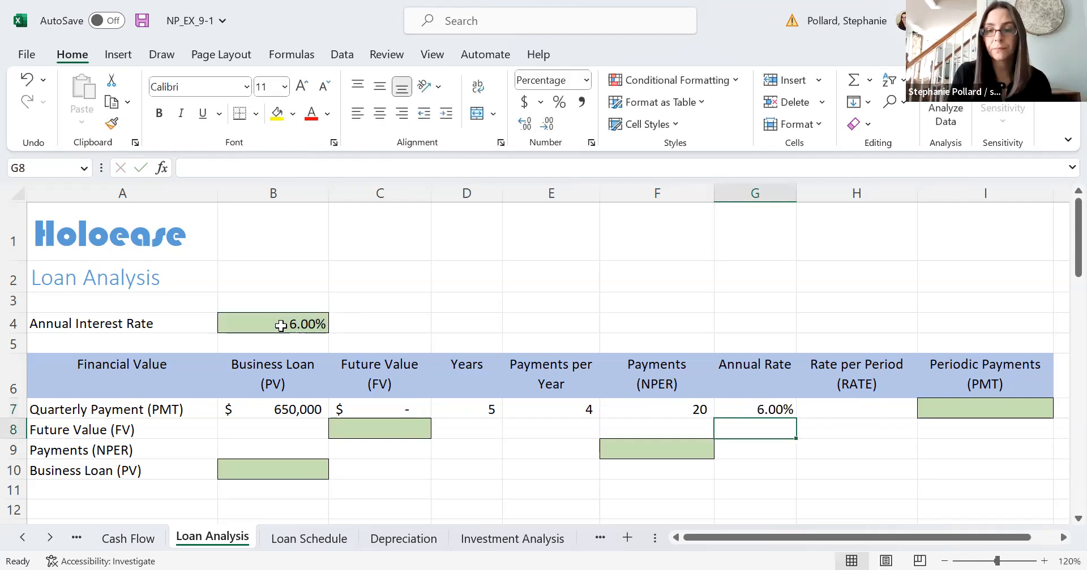
Calculate the Rate per Period in H7 with the formula =G7/E7.
click(848, 408)
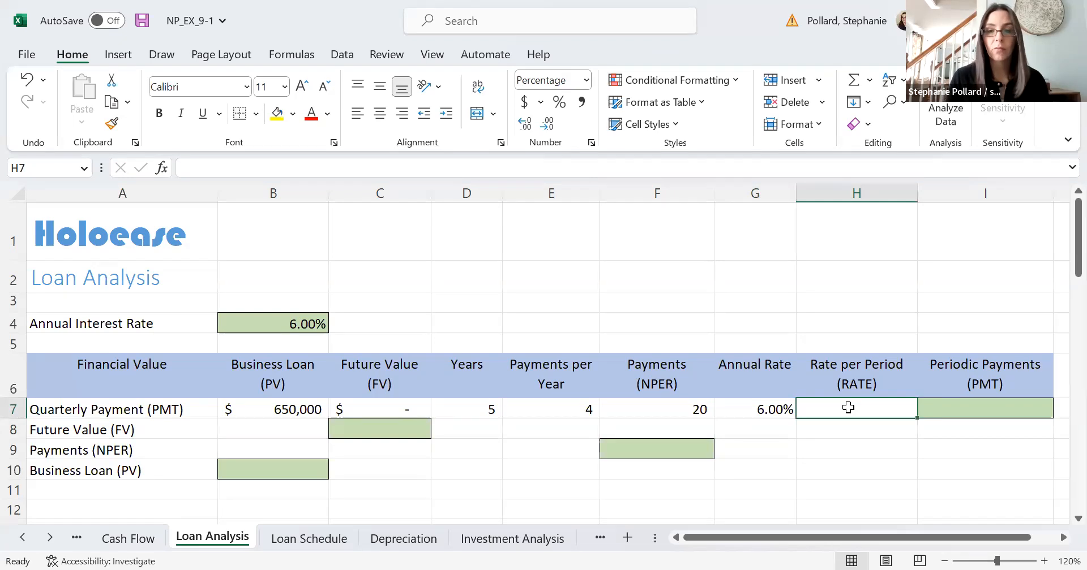
text(=)
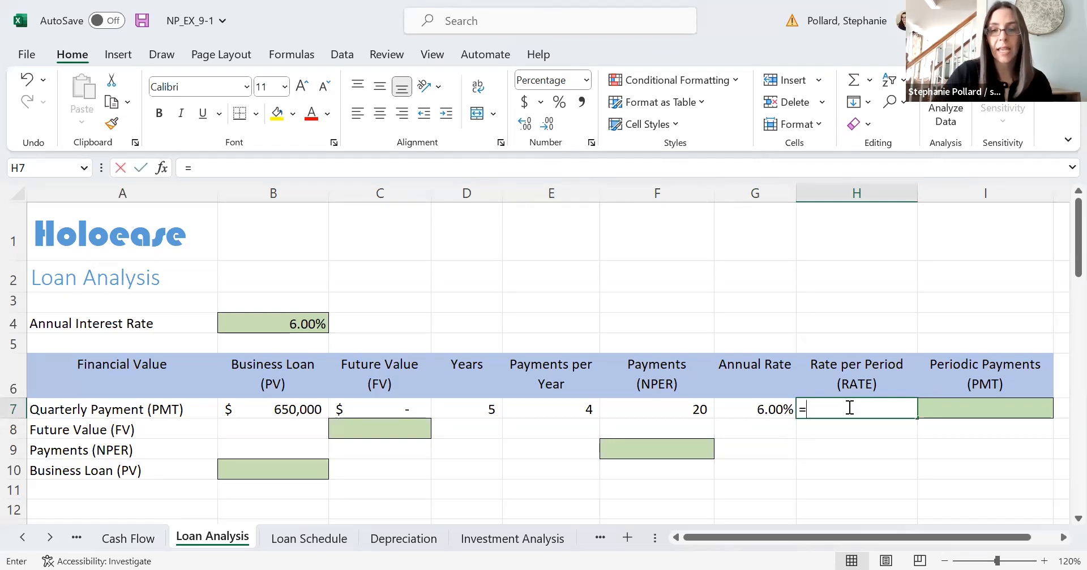
click(769, 410)
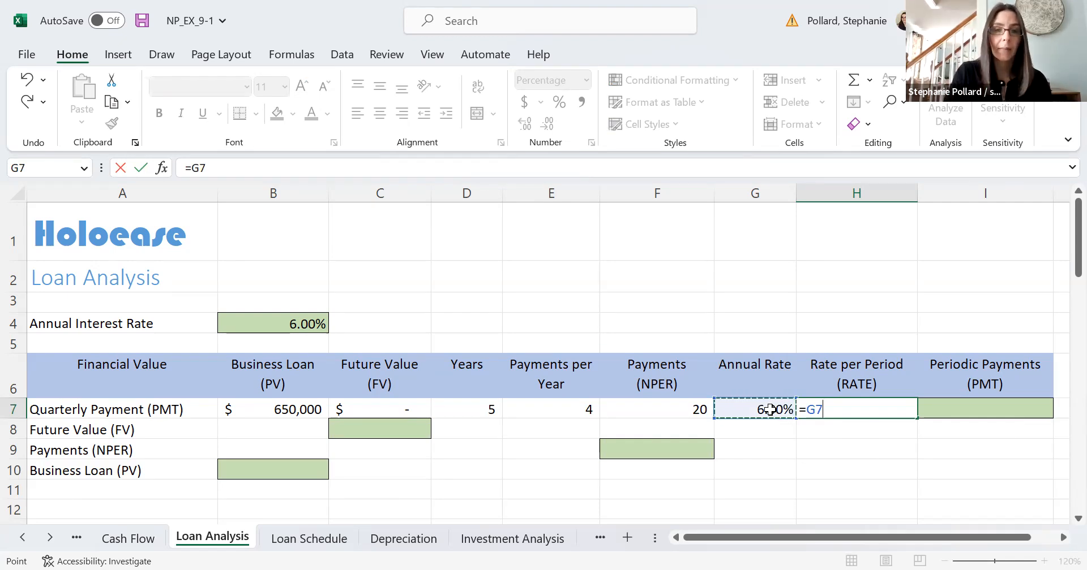
text(/)
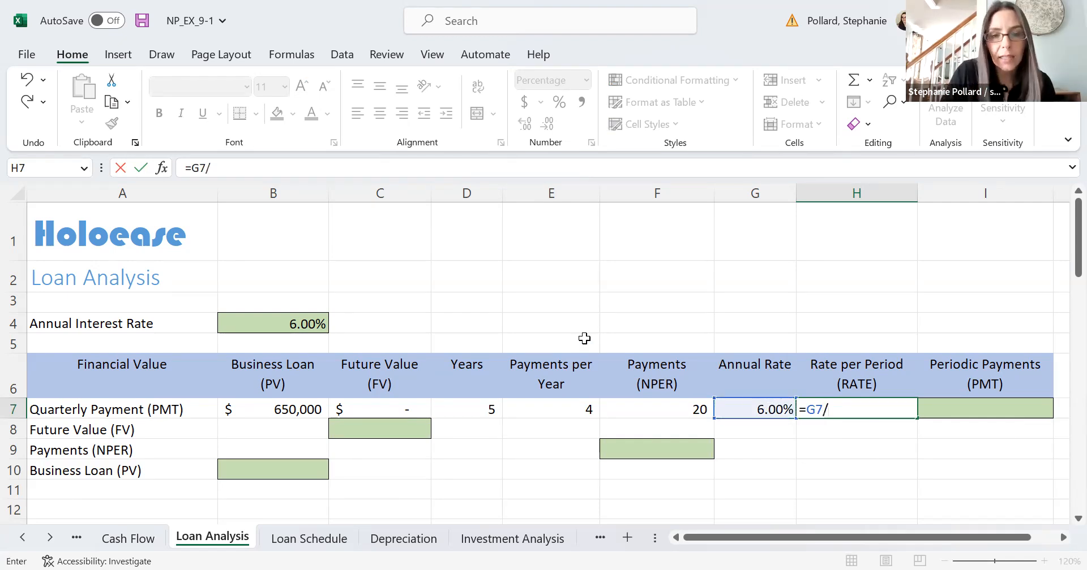
click(543, 411)
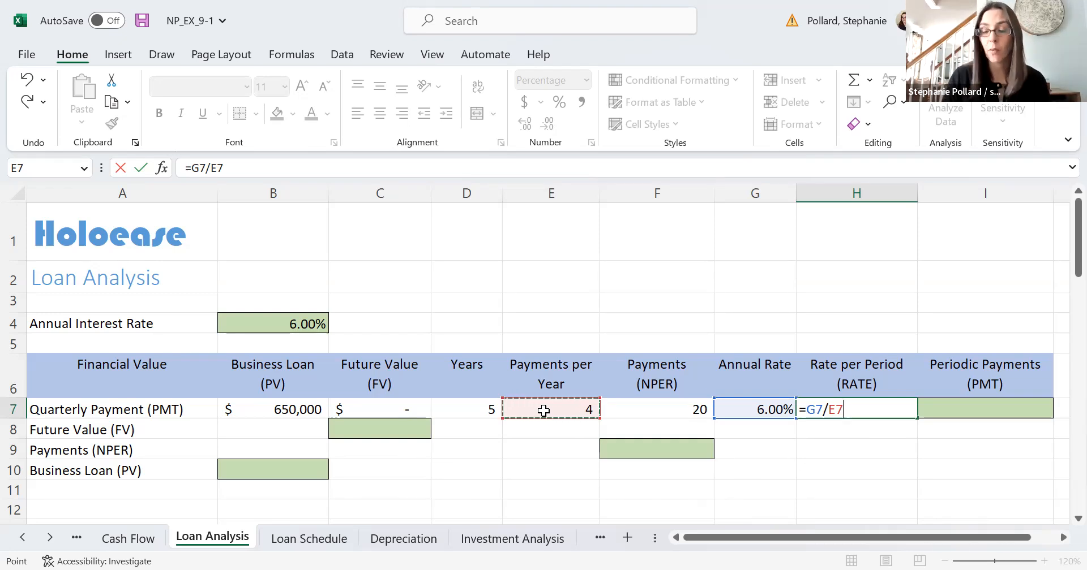
key(Return)
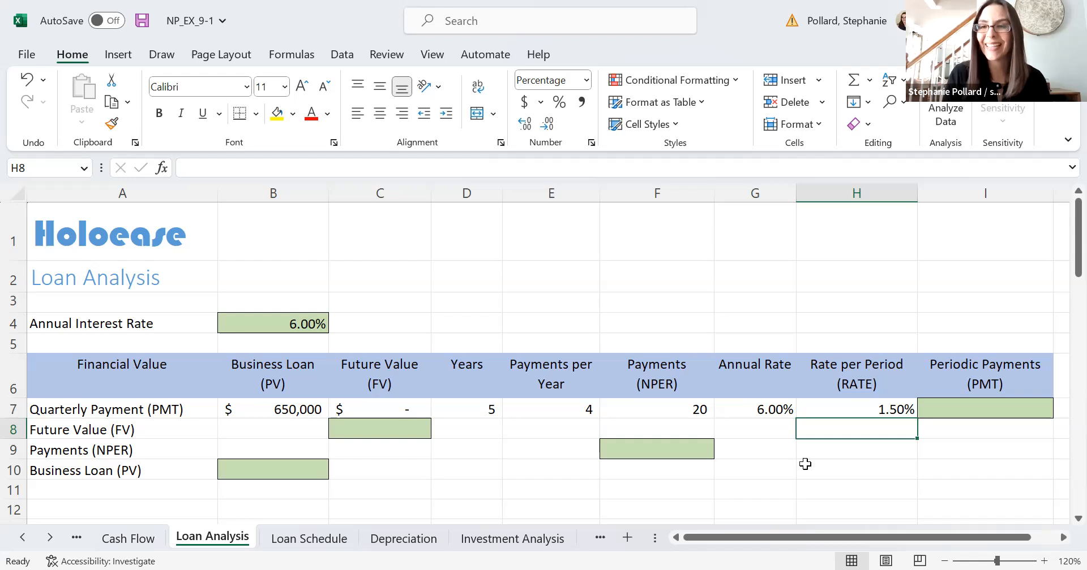
Calculate the quarterly payment in I7 with the formula =PMT(H7,F7,B7,C7).
click(947, 408)
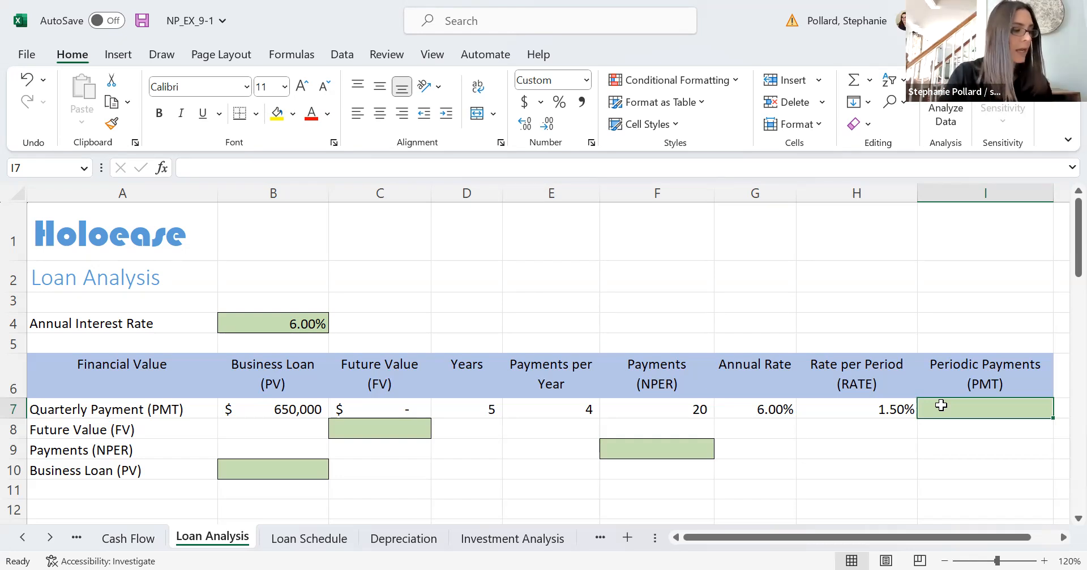
text(=)
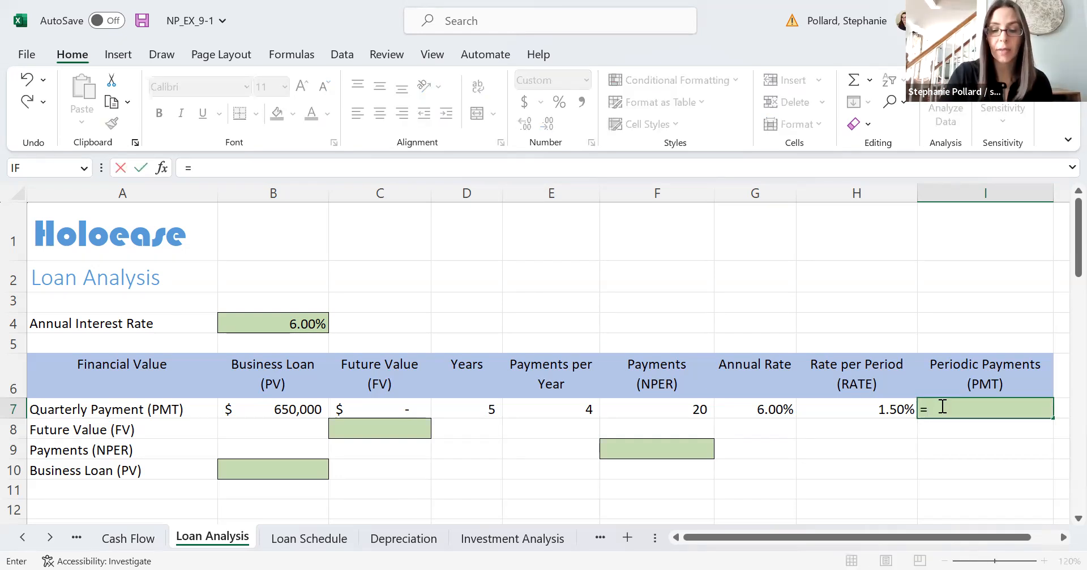
text(pmt)
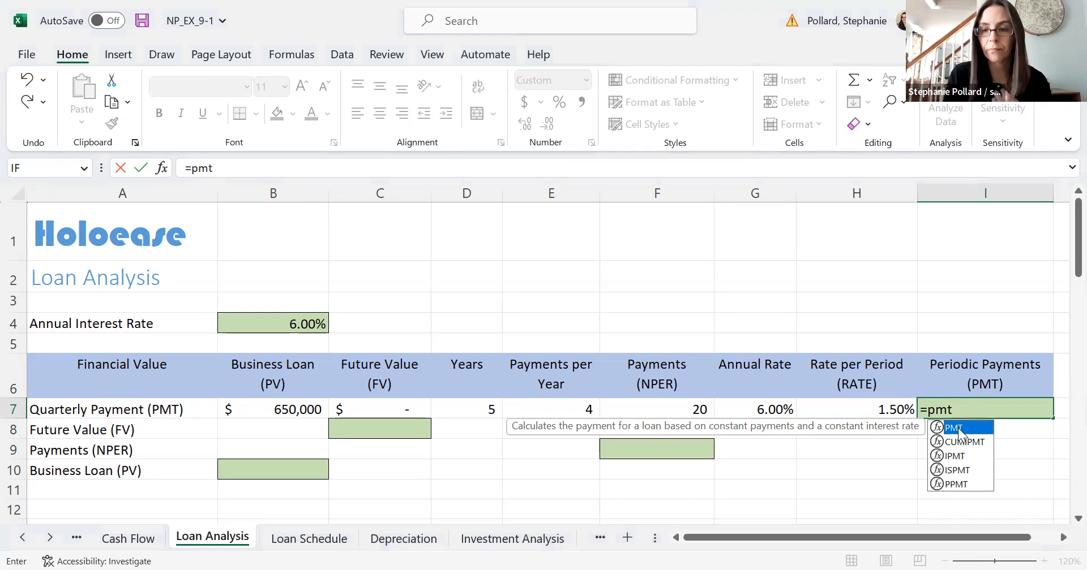
double_click(960, 431)
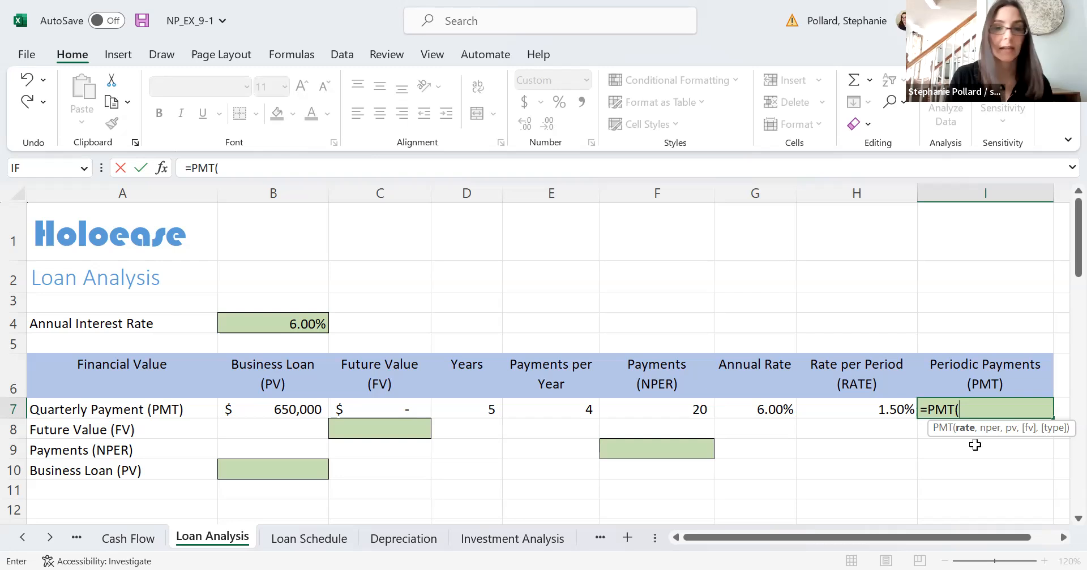
click(859, 409)
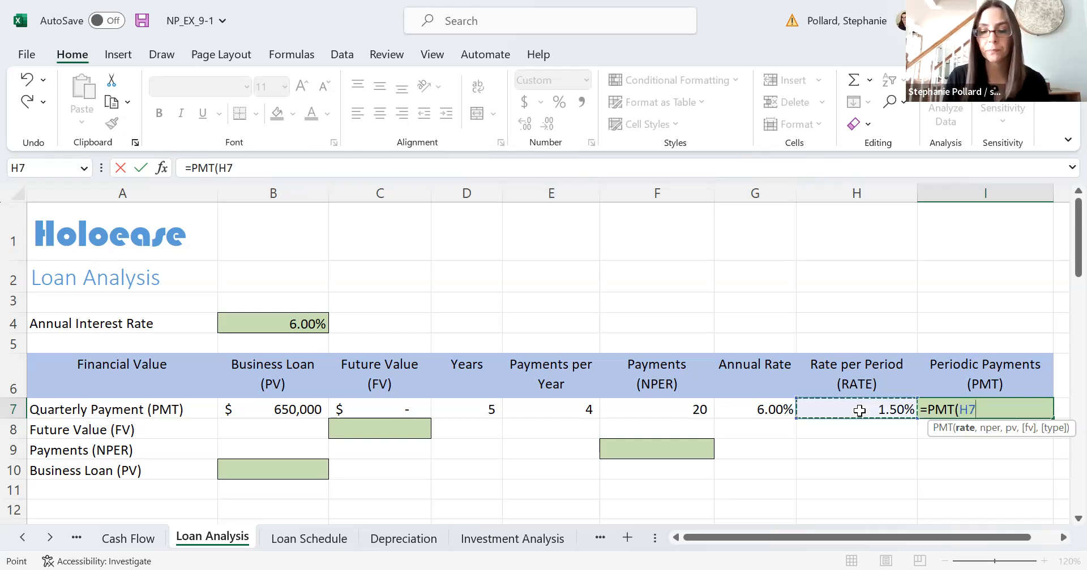
text(,)
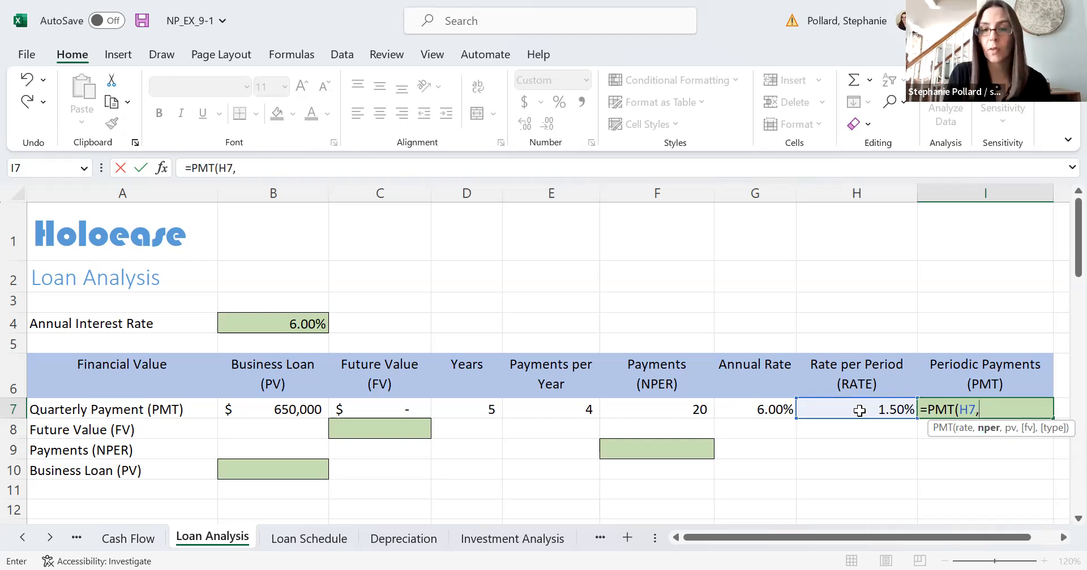
click(664, 408)
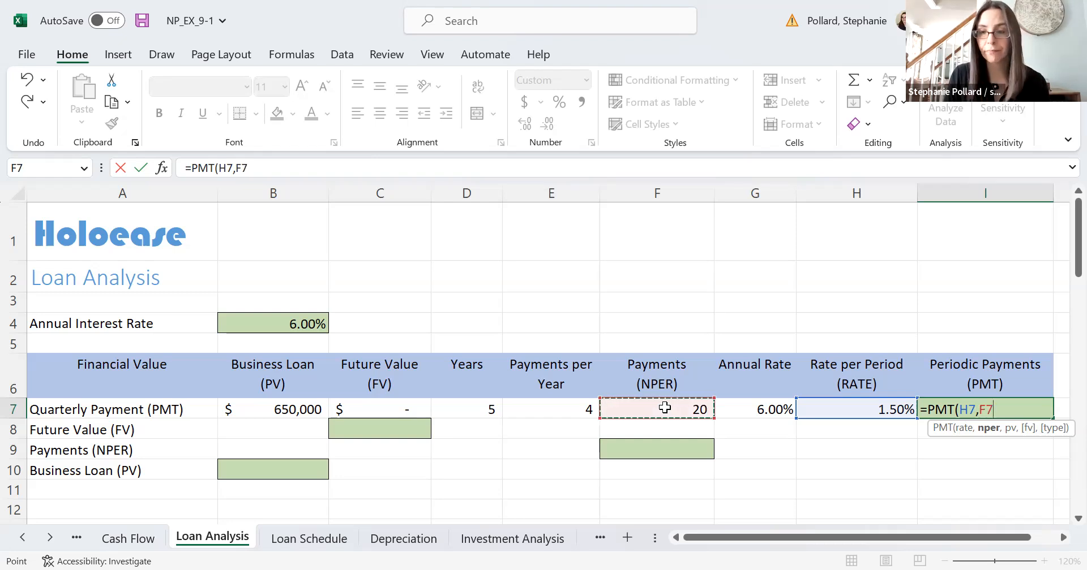
text(,)
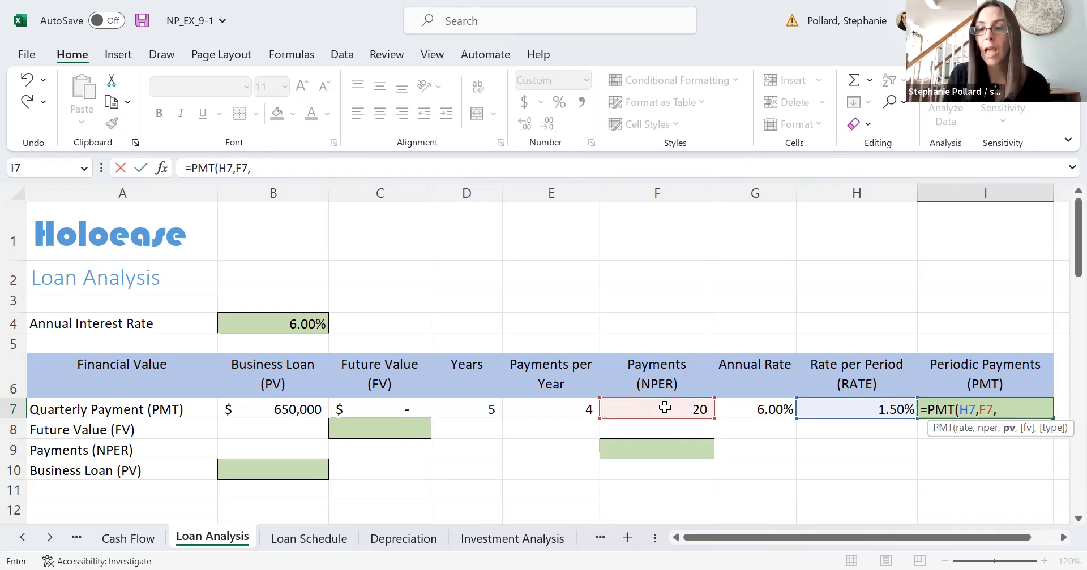
click(281, 411)
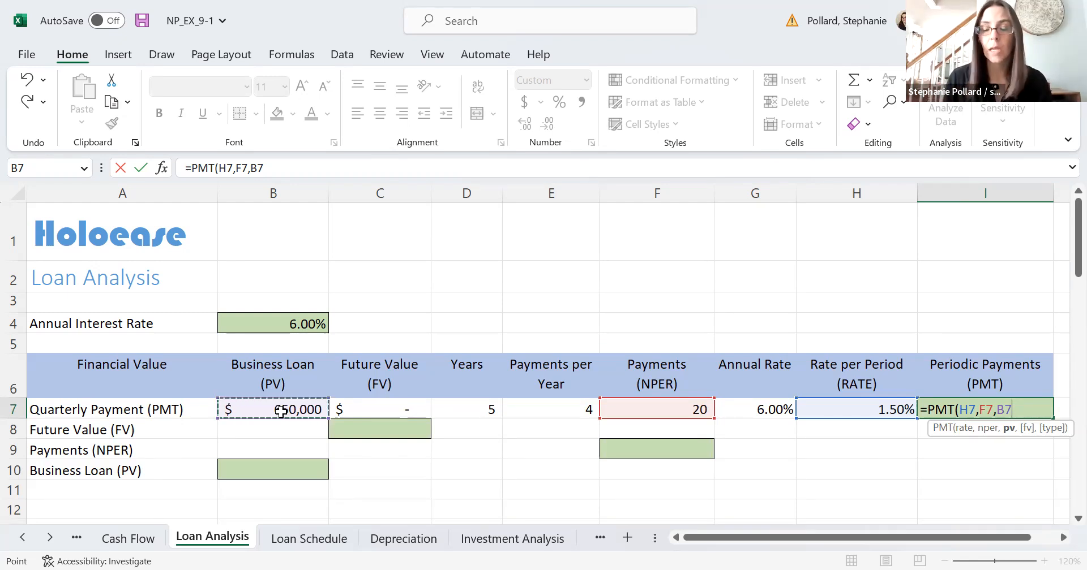
text(,)
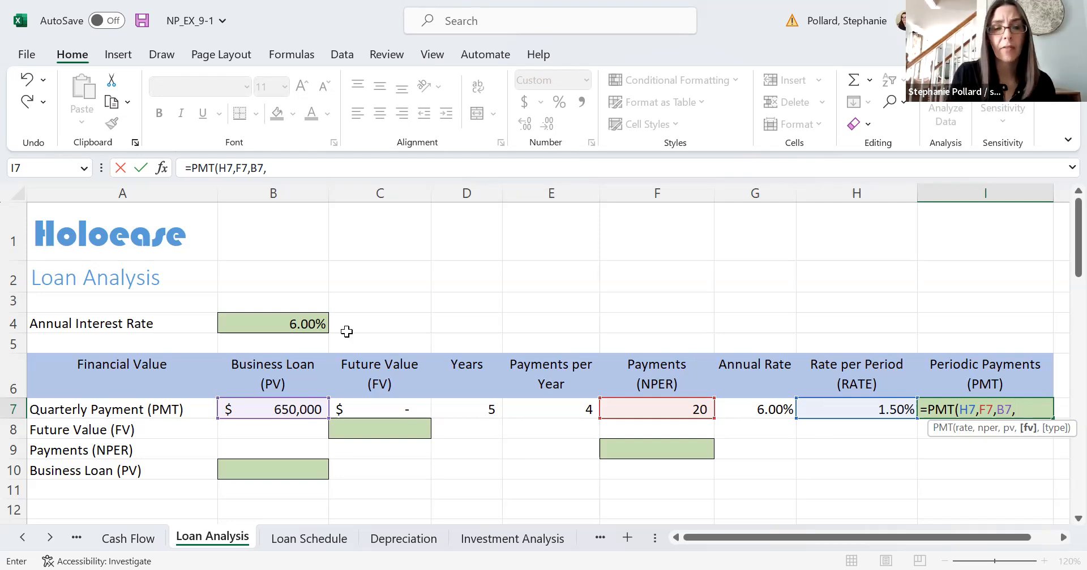
click(380, 408)
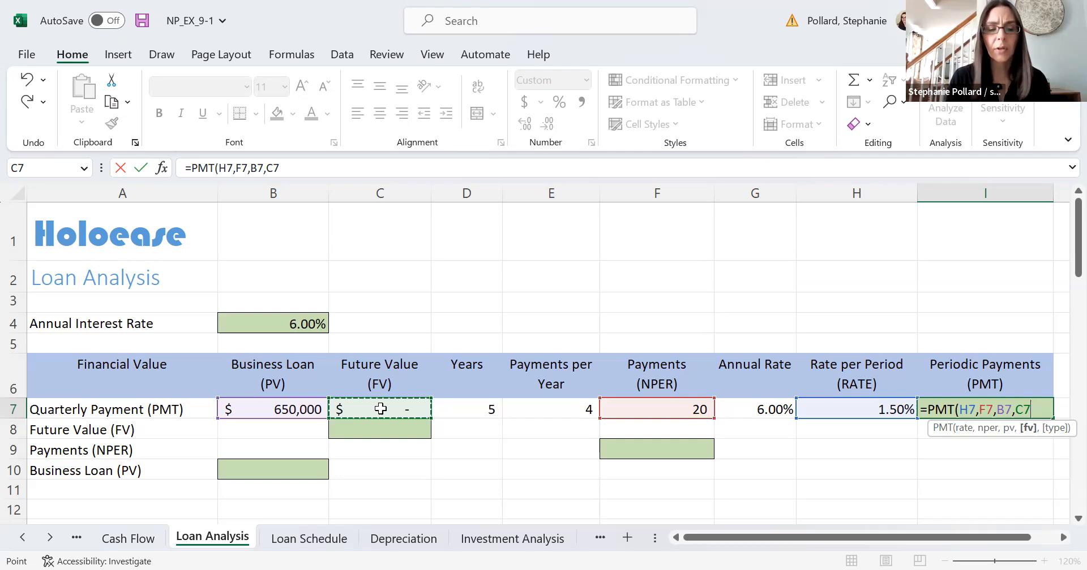
text())
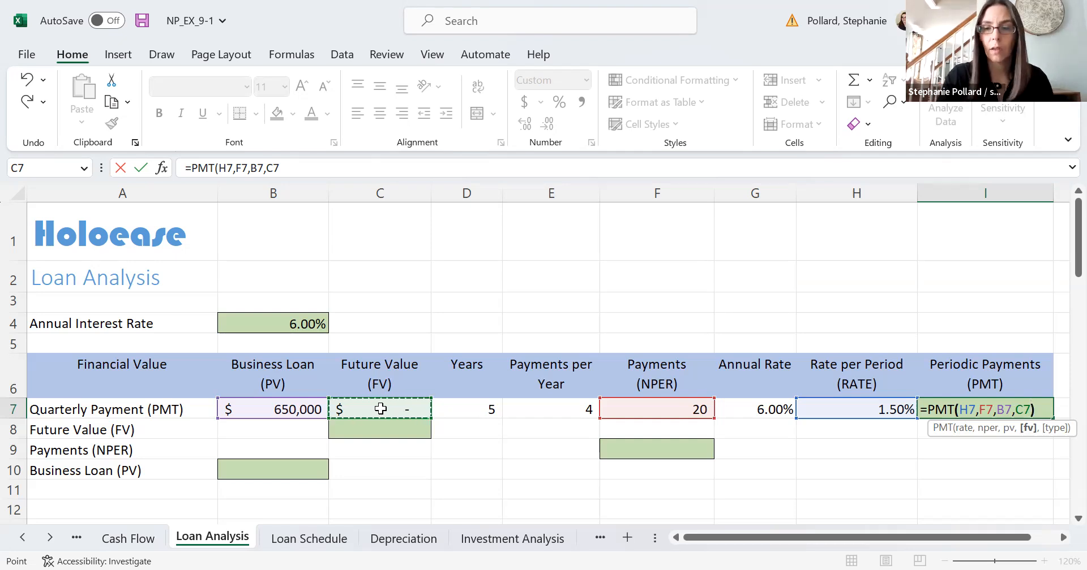
key(Return)
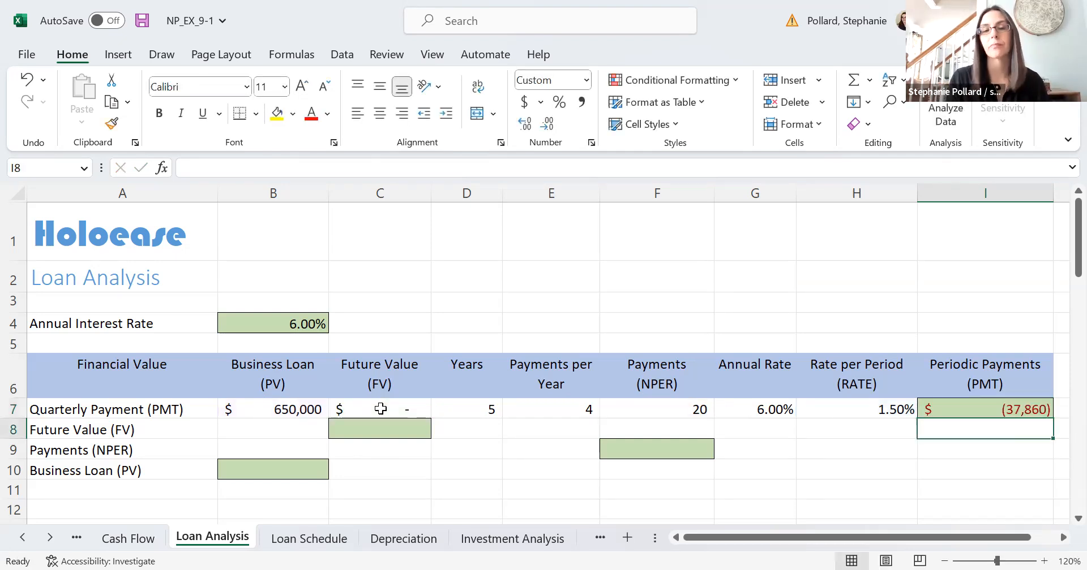
click(955, 410)
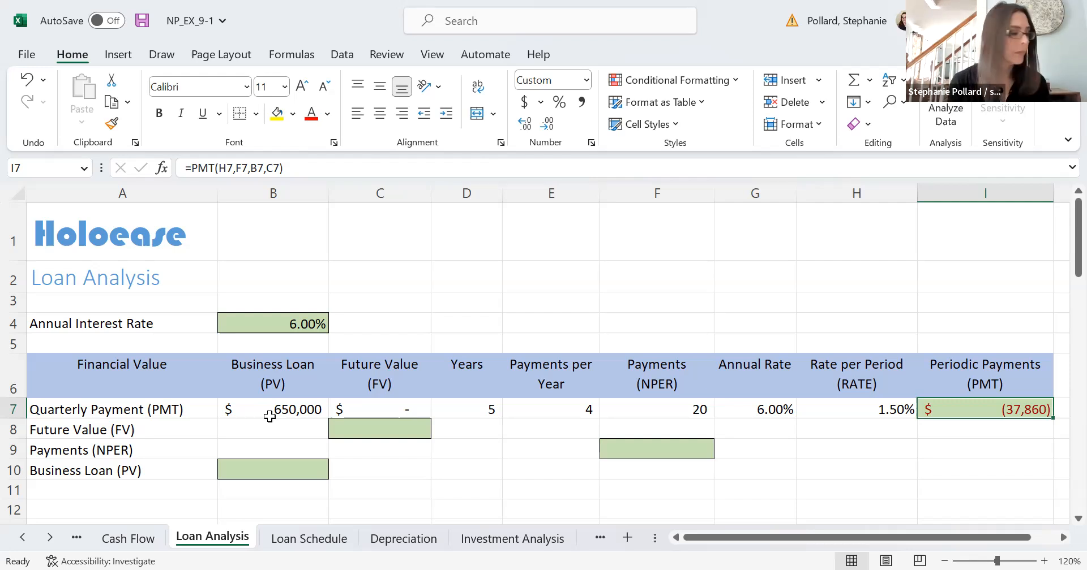
Enter 650000 as the business loan amount in B8 for the Future Value row.
click(273, 427)
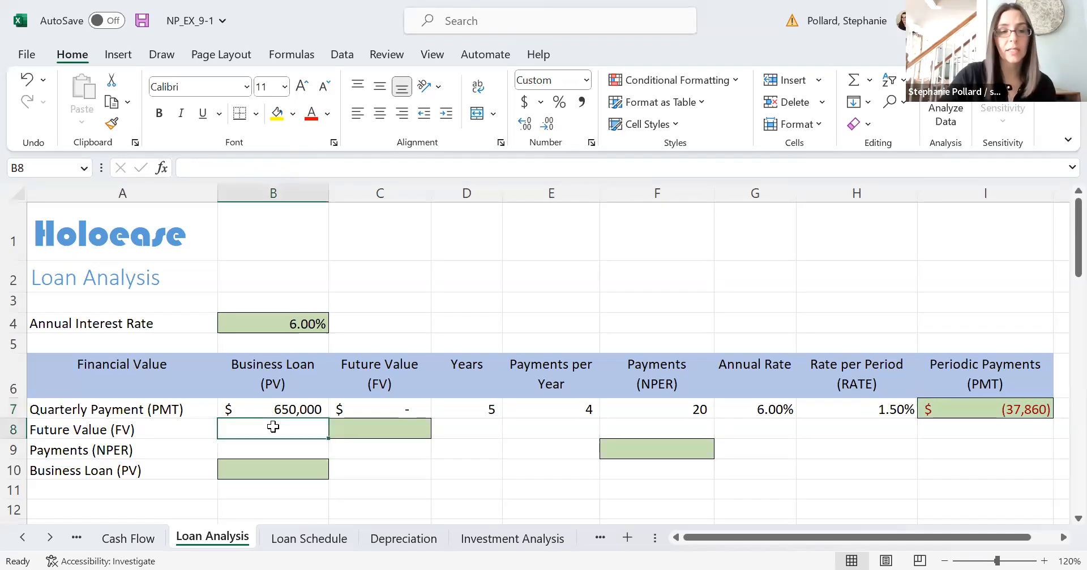
text(650000)
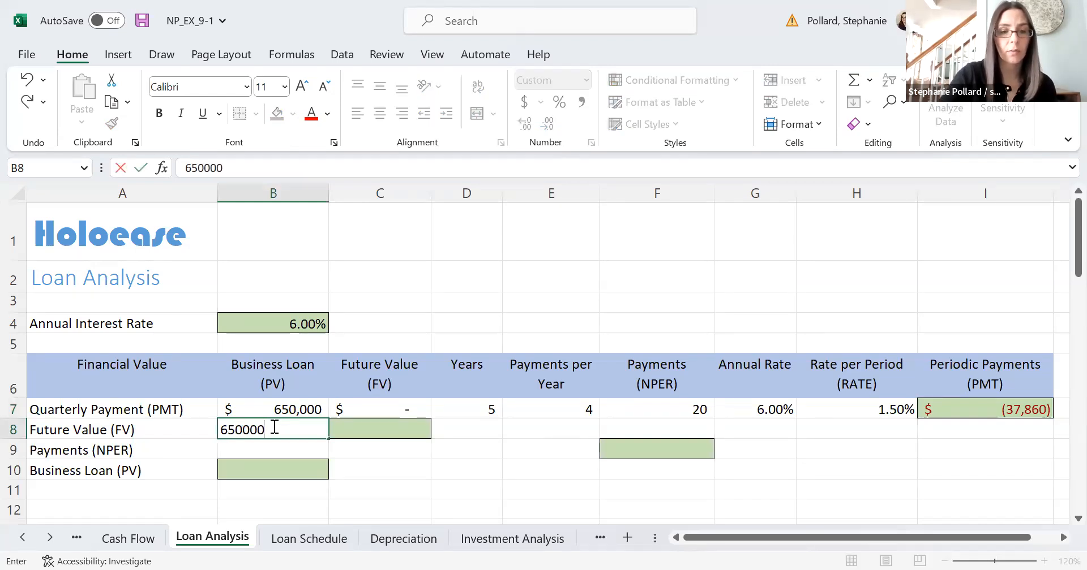
key(Return)
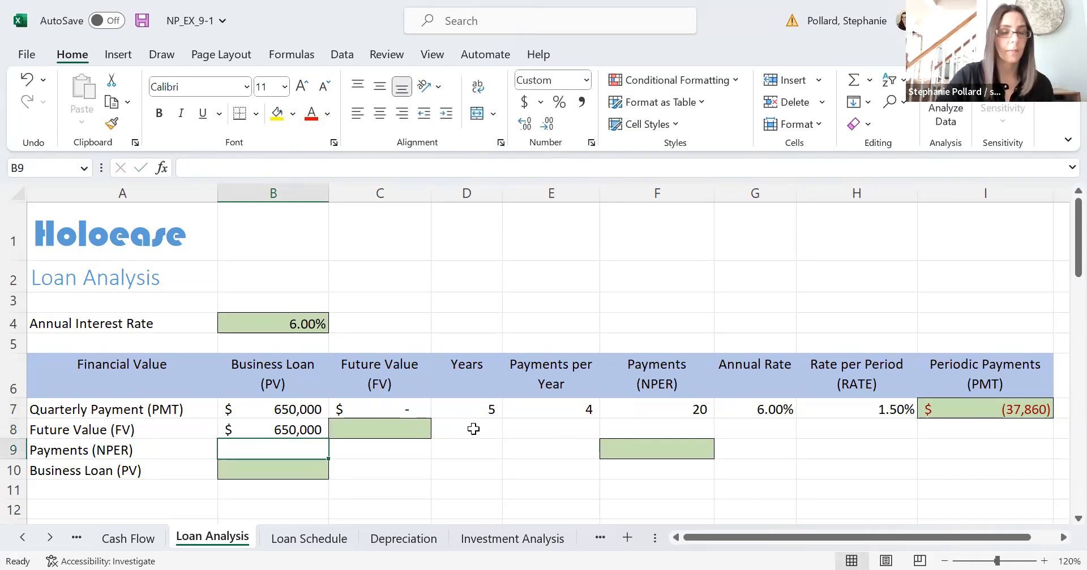
Fill in 5 years in D8 and 4 payments per year in E8 for the Future Value row.
click(473, 431)
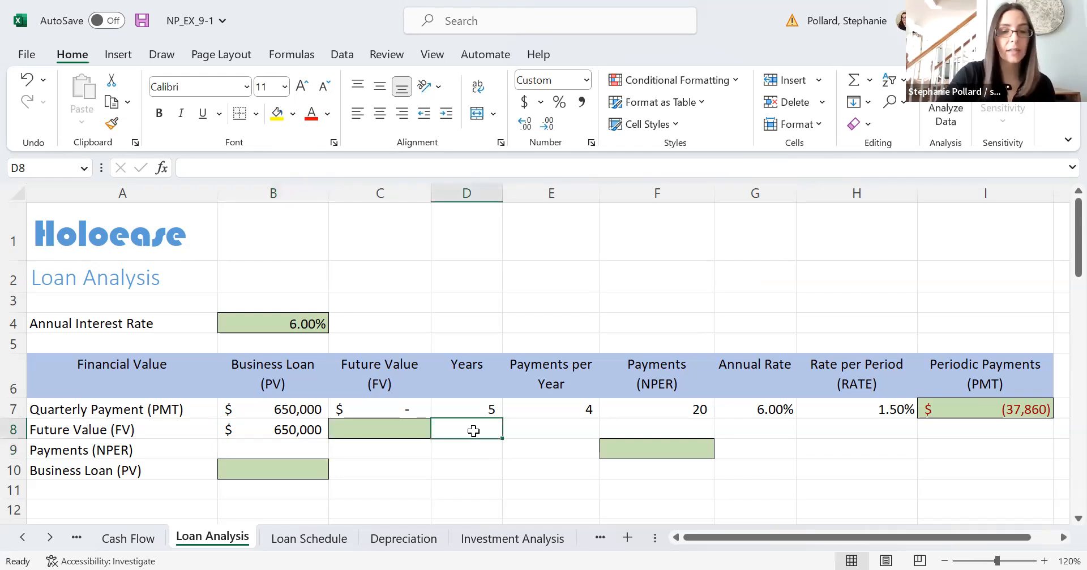
text(5)
key(Return)
key(Up)
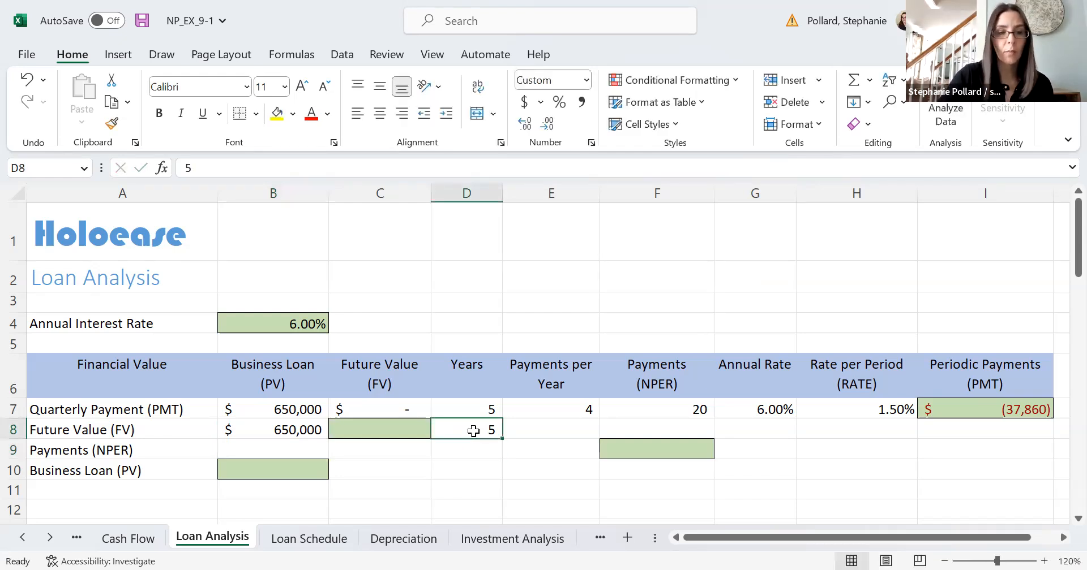
key(Right)
text(4)
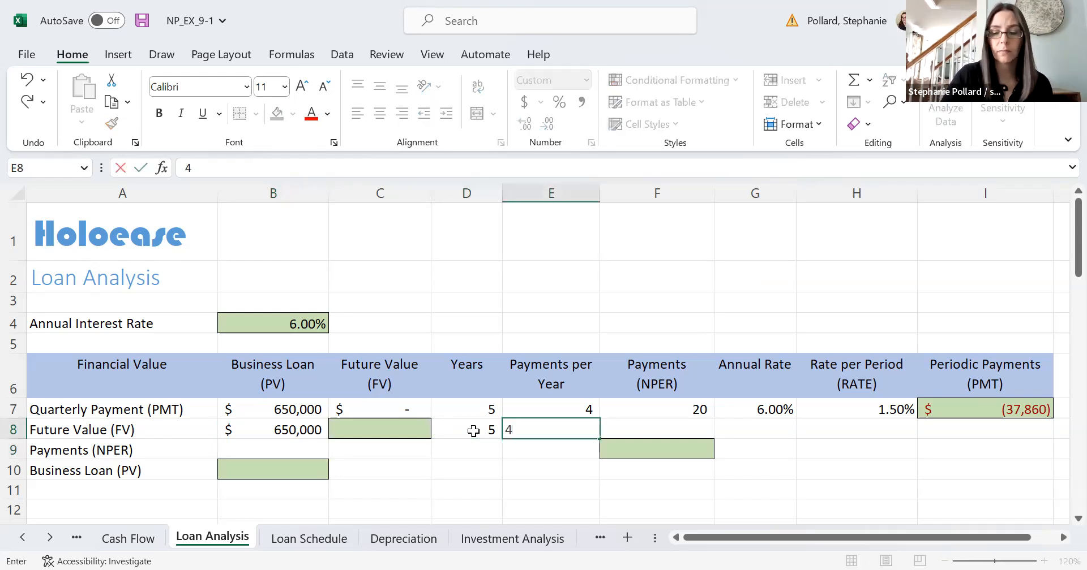
key(Tab)
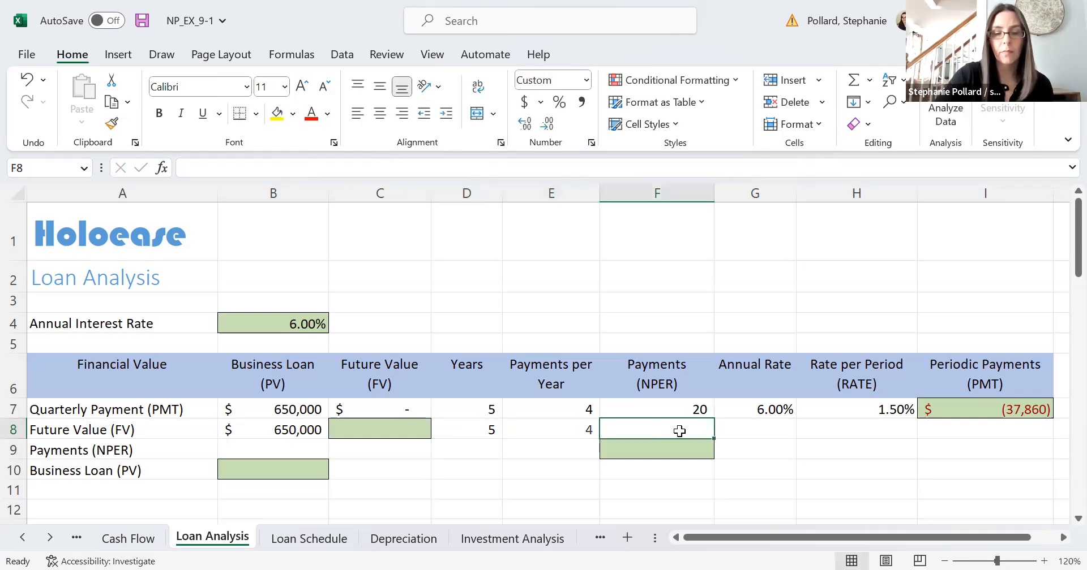
Calculate the Future Value row's total number of payments in F8 with the formula =D8*E8.
text(=)
click(490, 428)
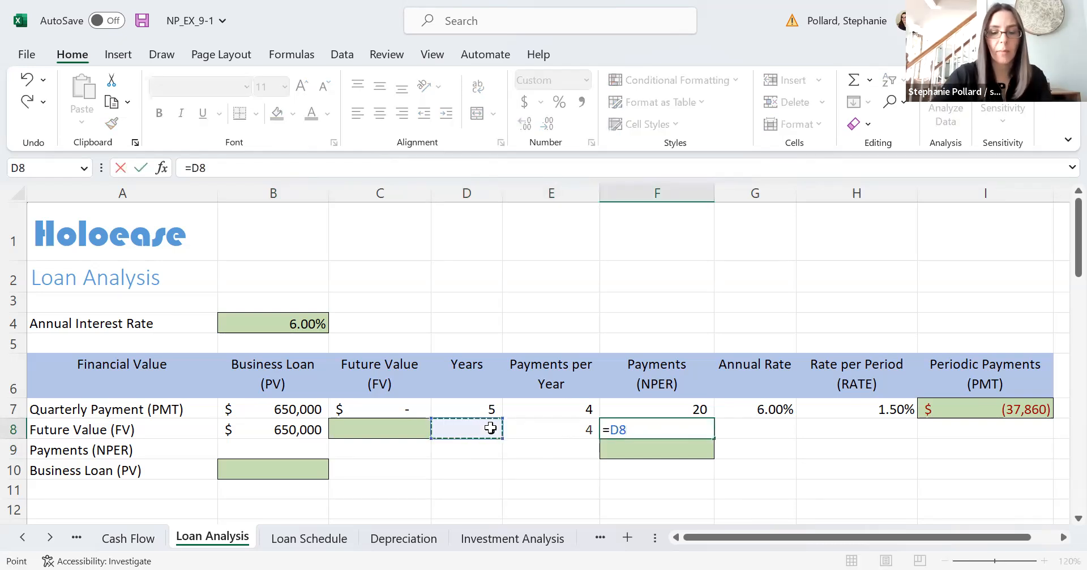
text(*)
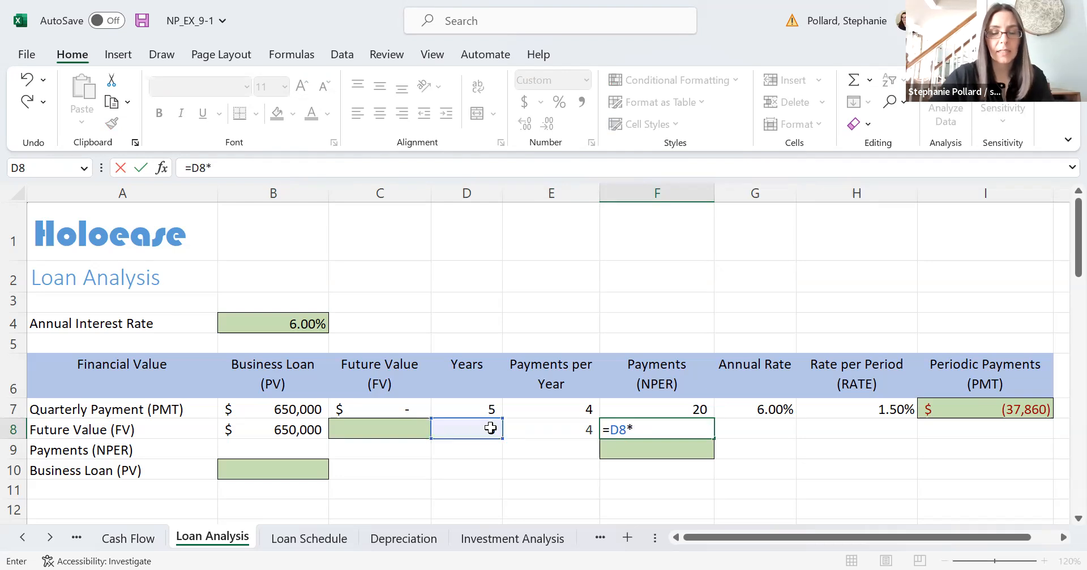
click(553, 433)
key(Return)
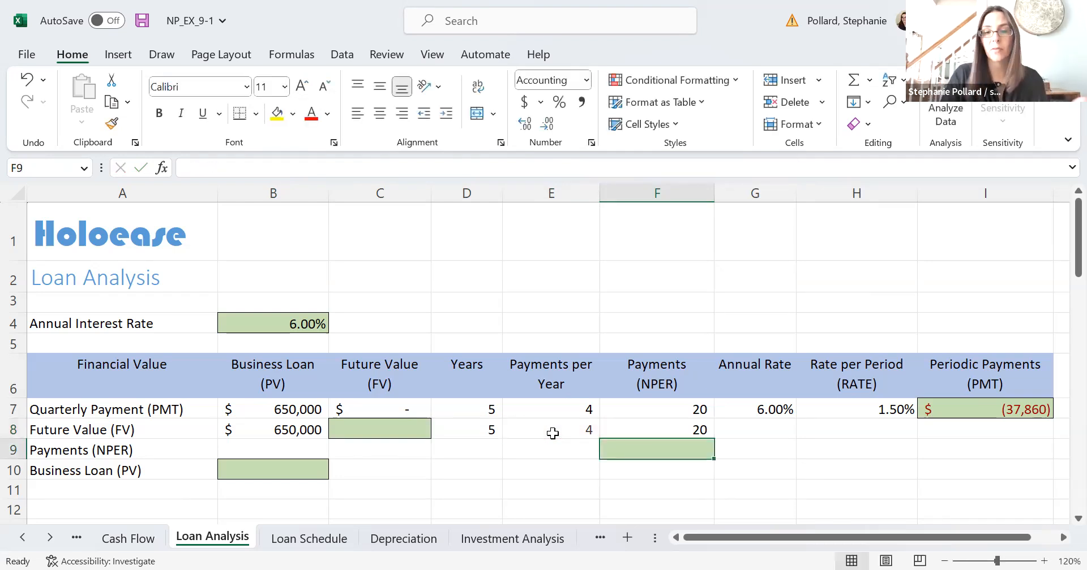
Link the Future Value row's Annual Rate in G8 to the annual interest rate in B4.
click(747, 430)
text(=)
click(305, 323)
key(Return)
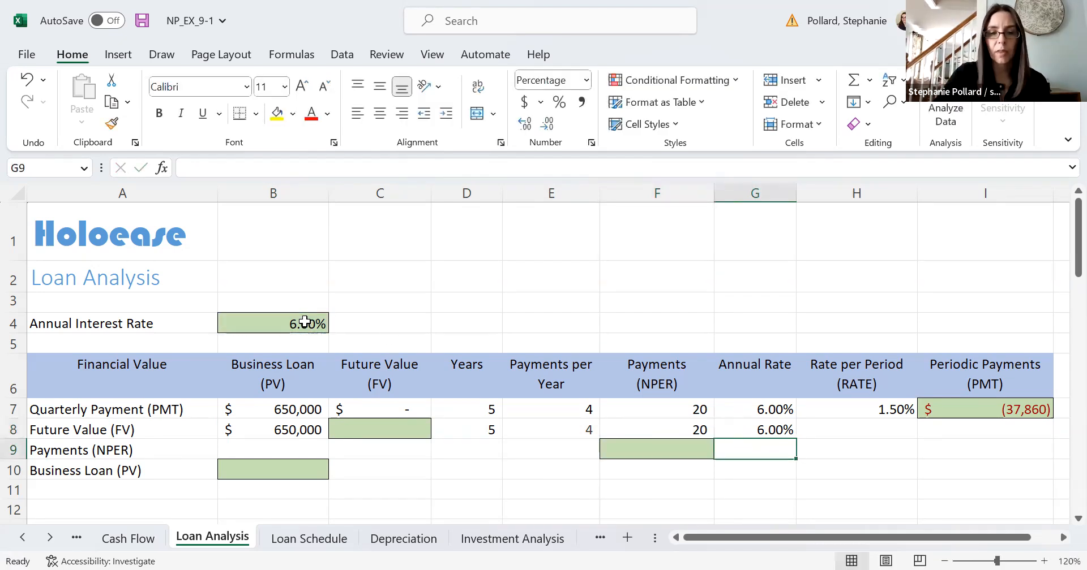
Calculate the Future Value row's Rate per Period in H8 with the formula =G8/E8.
click(863, 427)
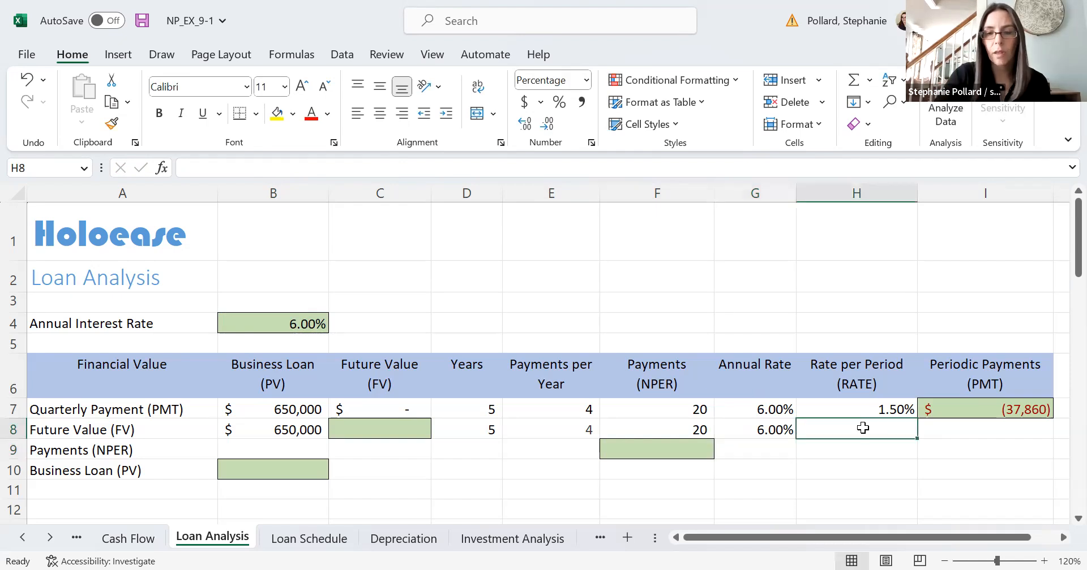
text(=)
click(756, 431)
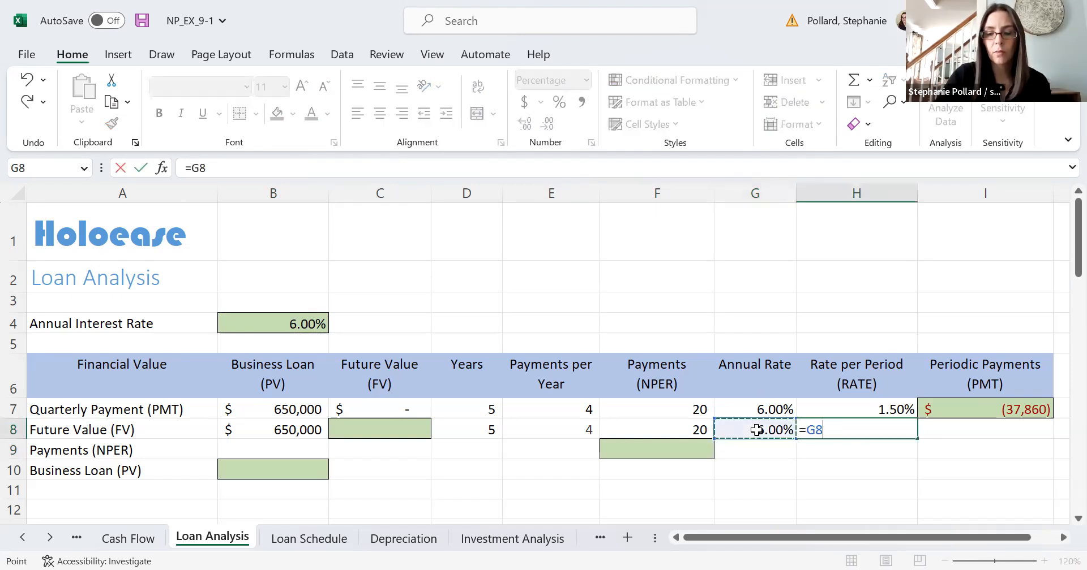
text(/)
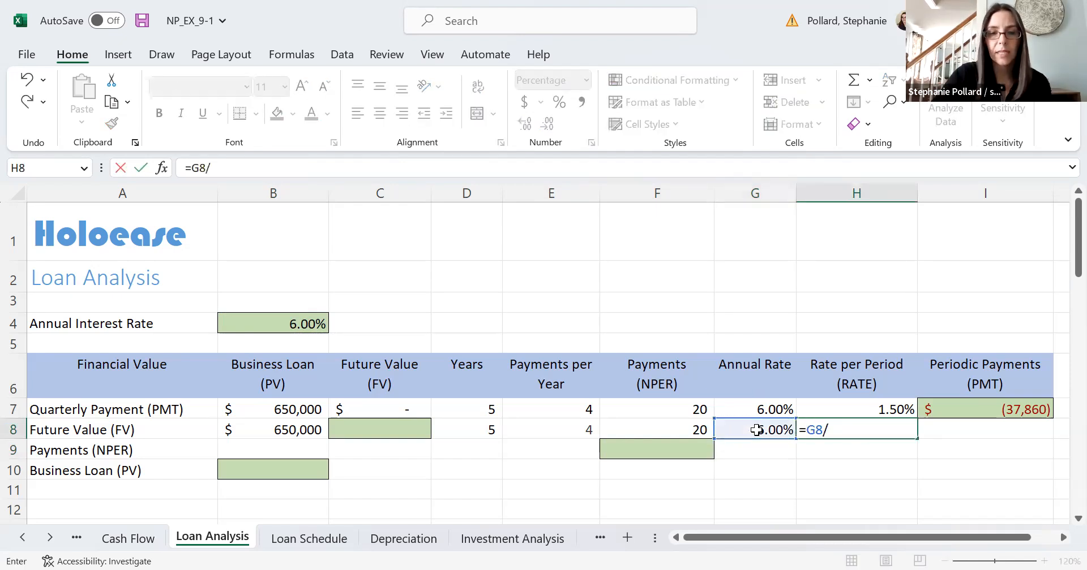
click(575, 429)
key(Return)
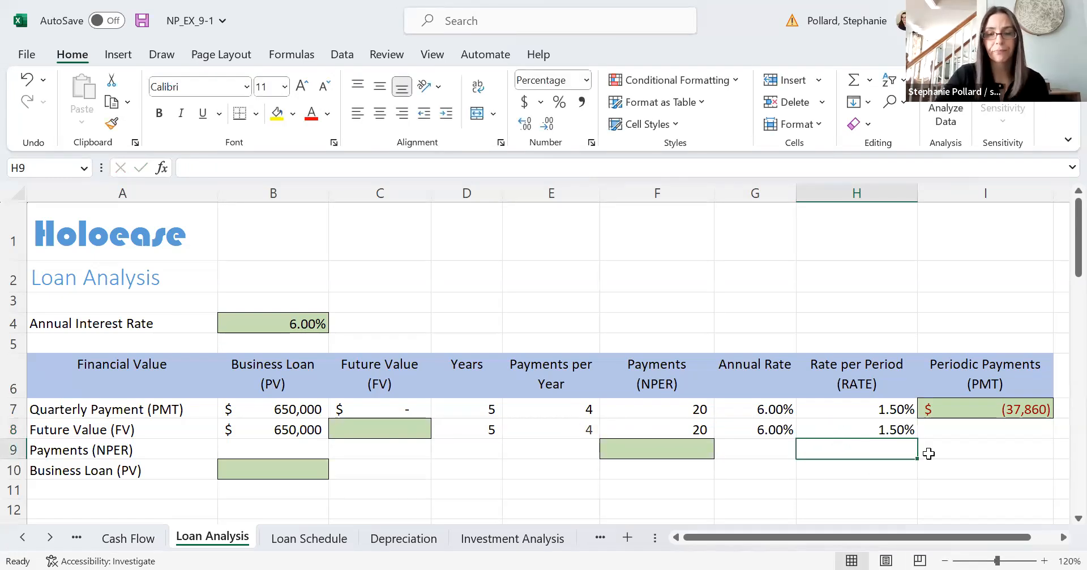
Enter the Future Value row's periodic payment in I8 as the negative amount -30000.
click(942, 434)
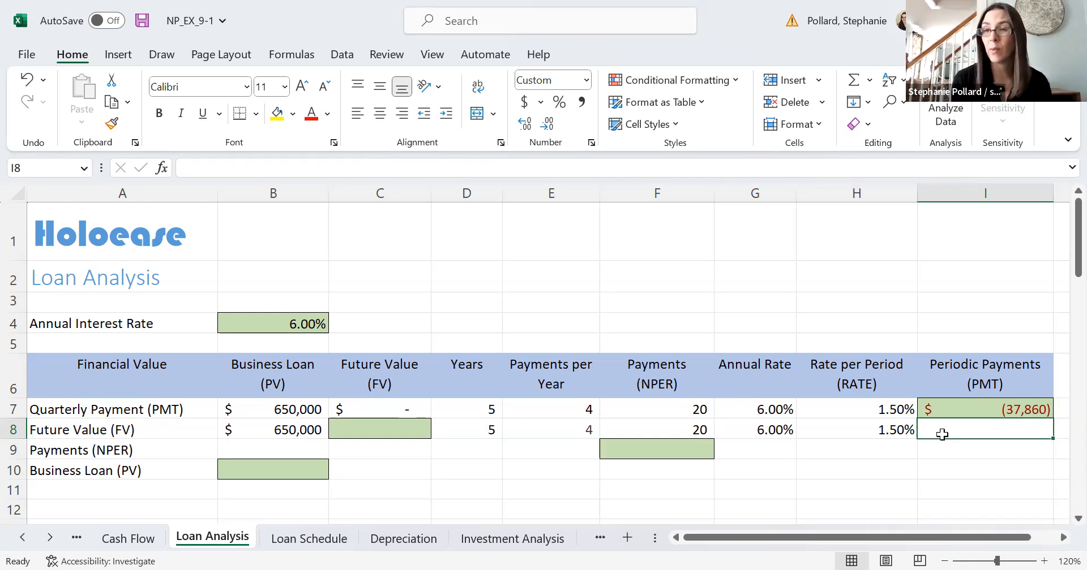
text(30000)
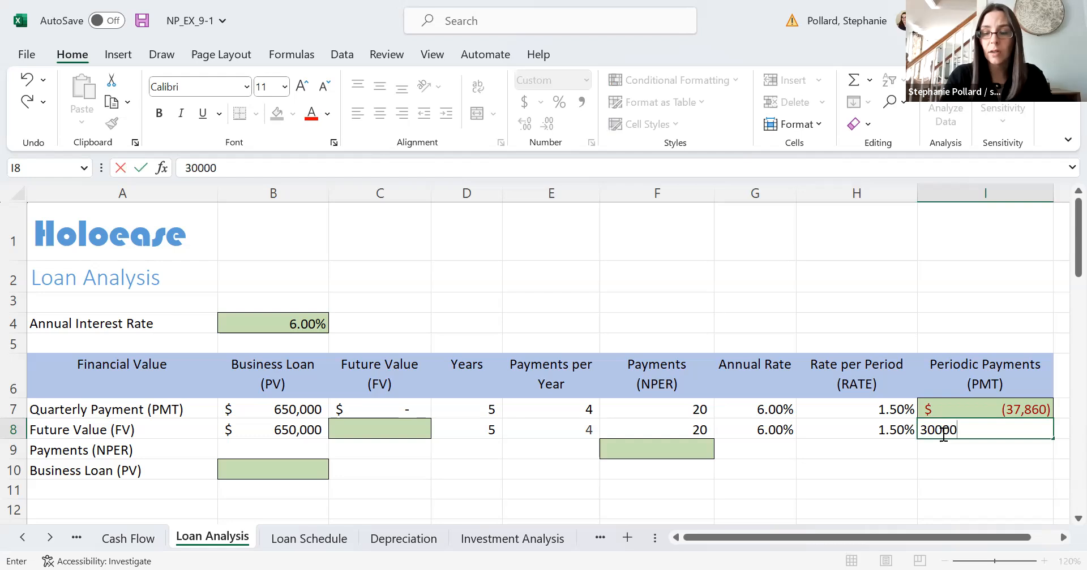
key(Return)
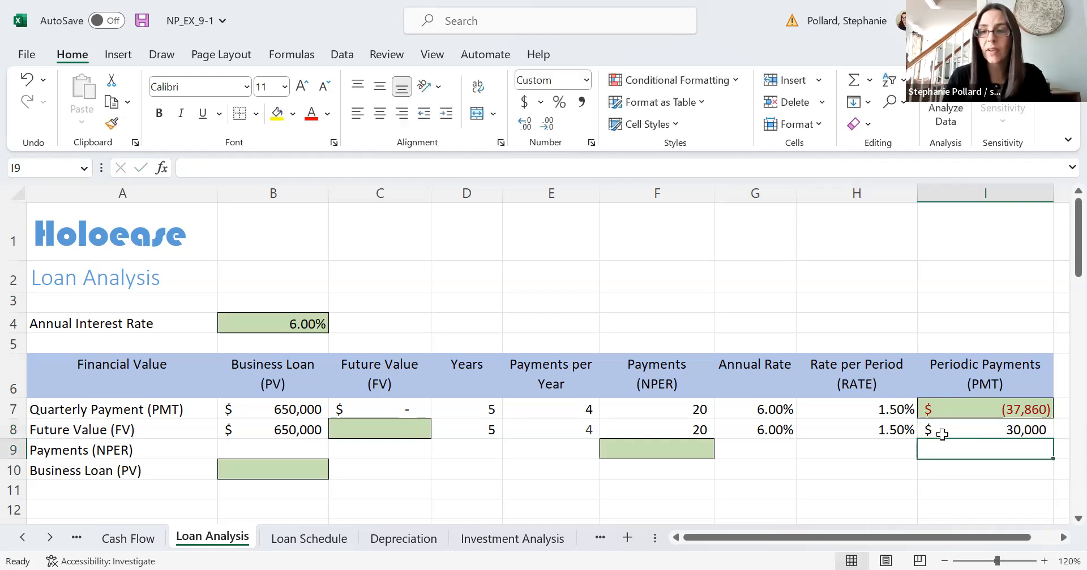
click(993, 431)
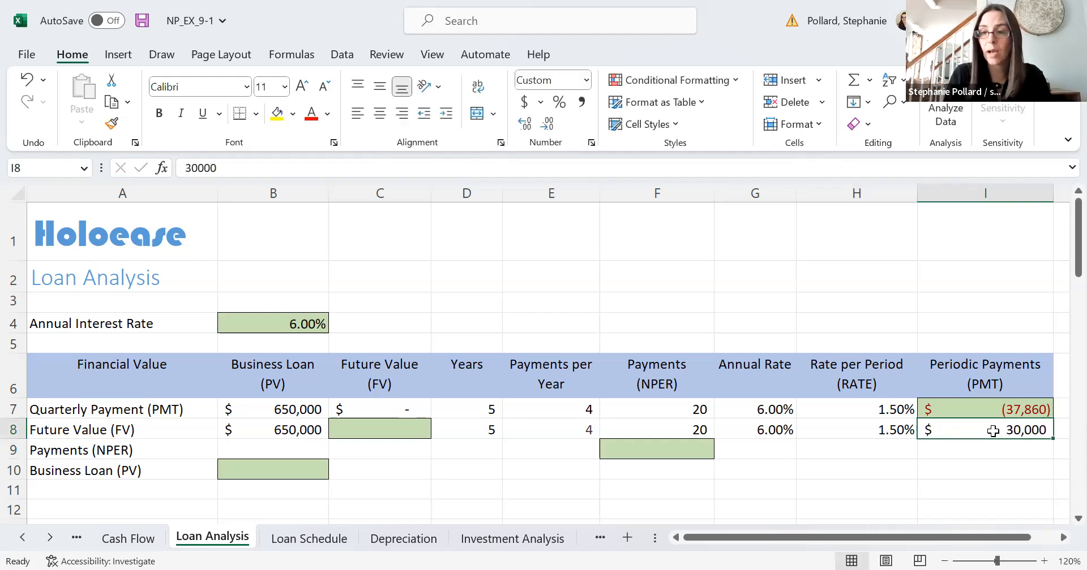
click(244, 180)
text(-)
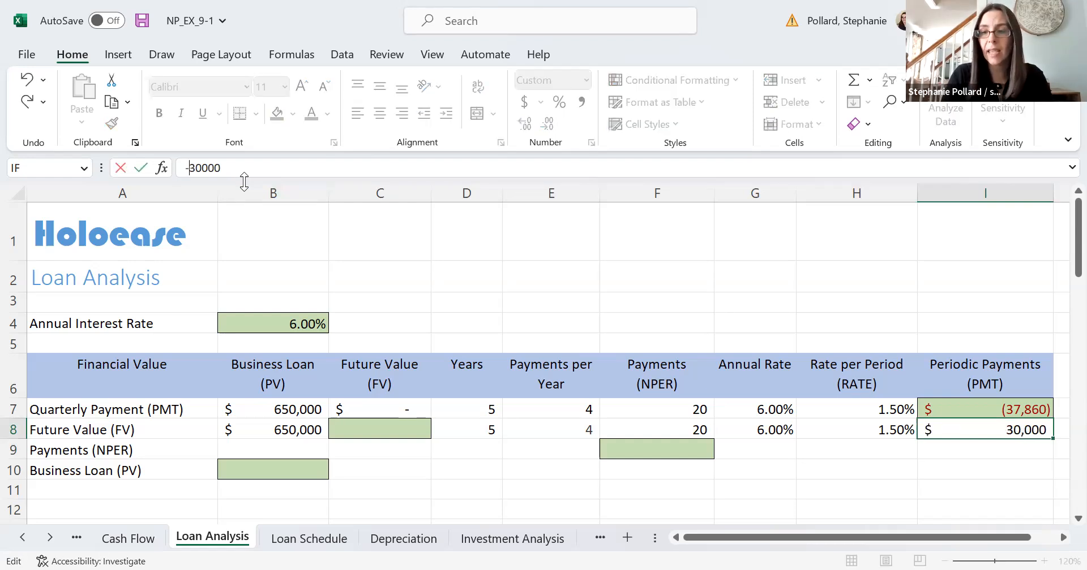
key(Return)
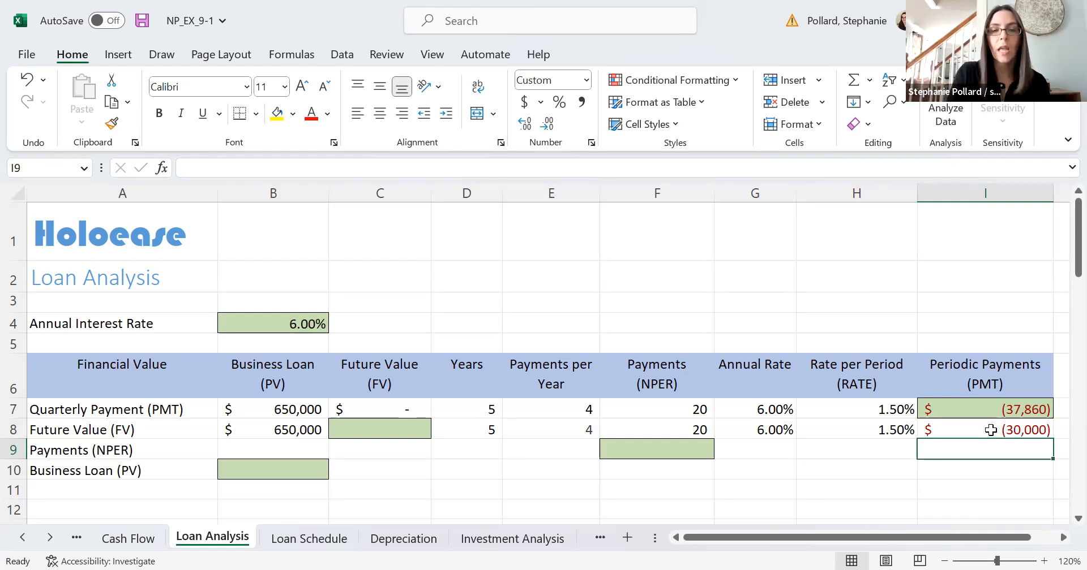
Calculate the Future Value row's future value in C8 with the formula =FV(H8,F8,I8,B8).
click(389, 431)
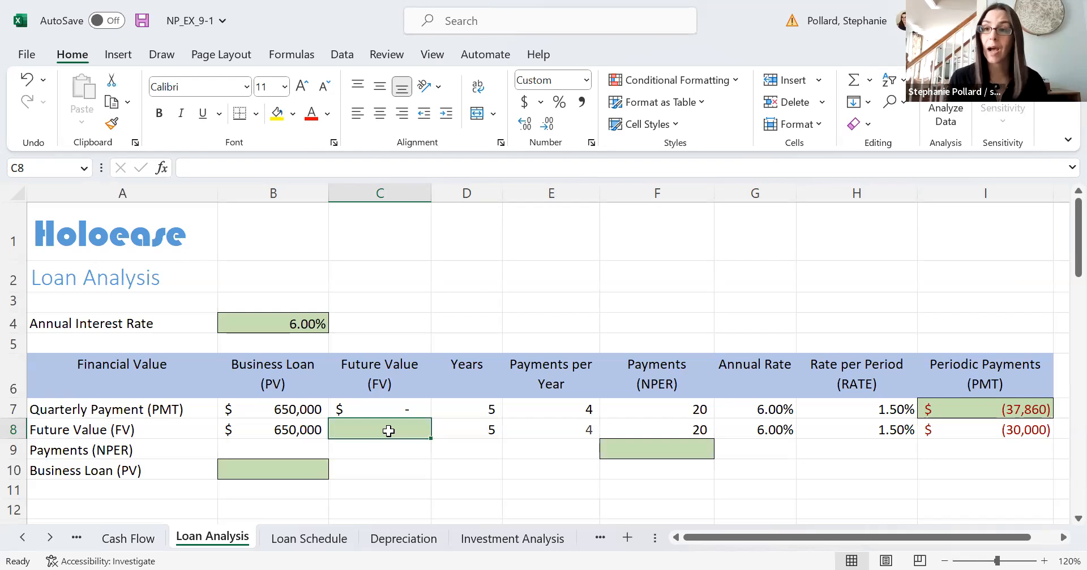
text(=)
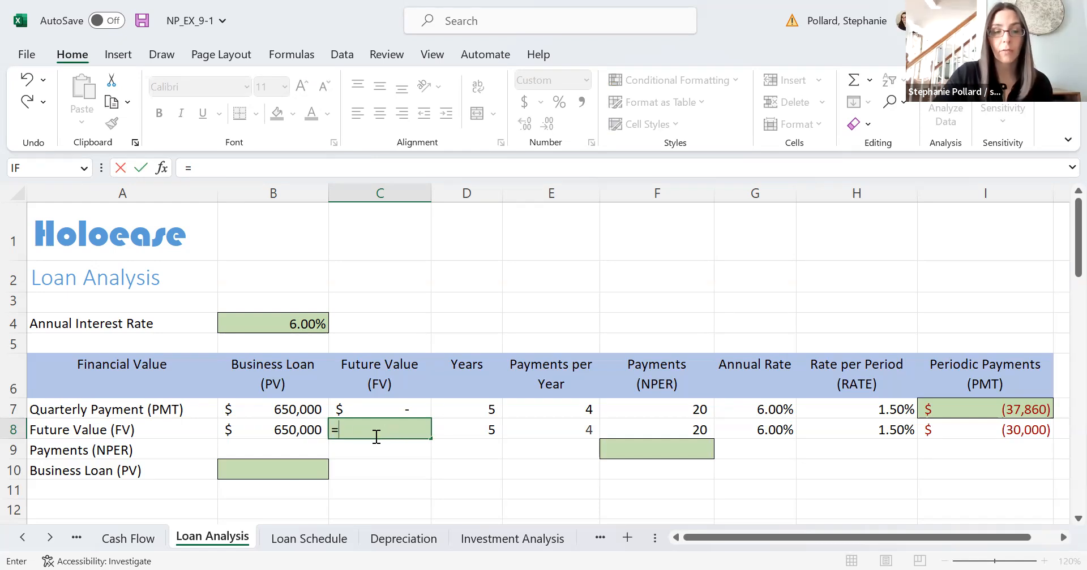
text(fv)
double_click(368, 445)
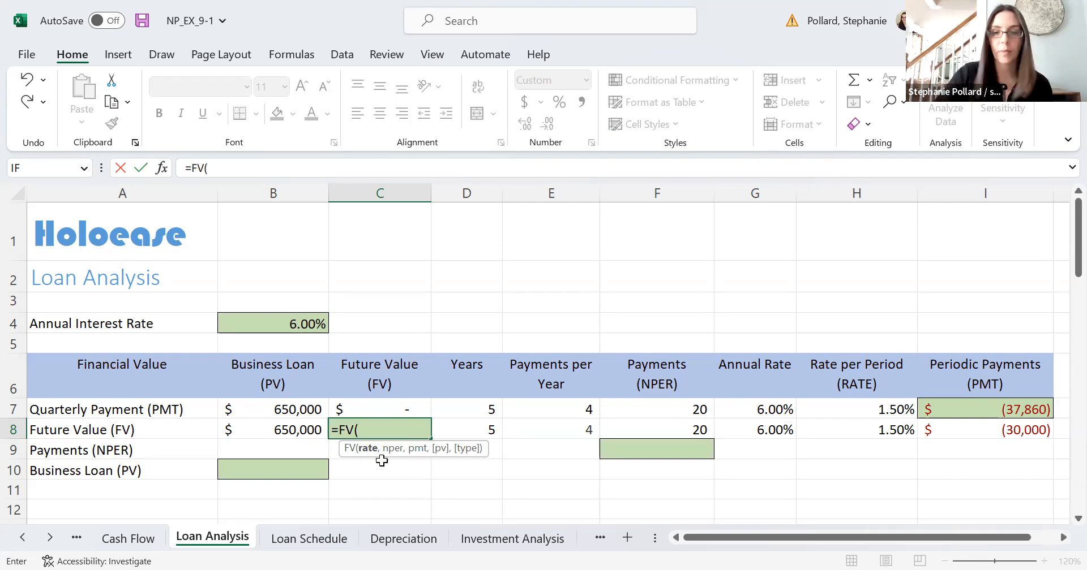
click(847, 431)
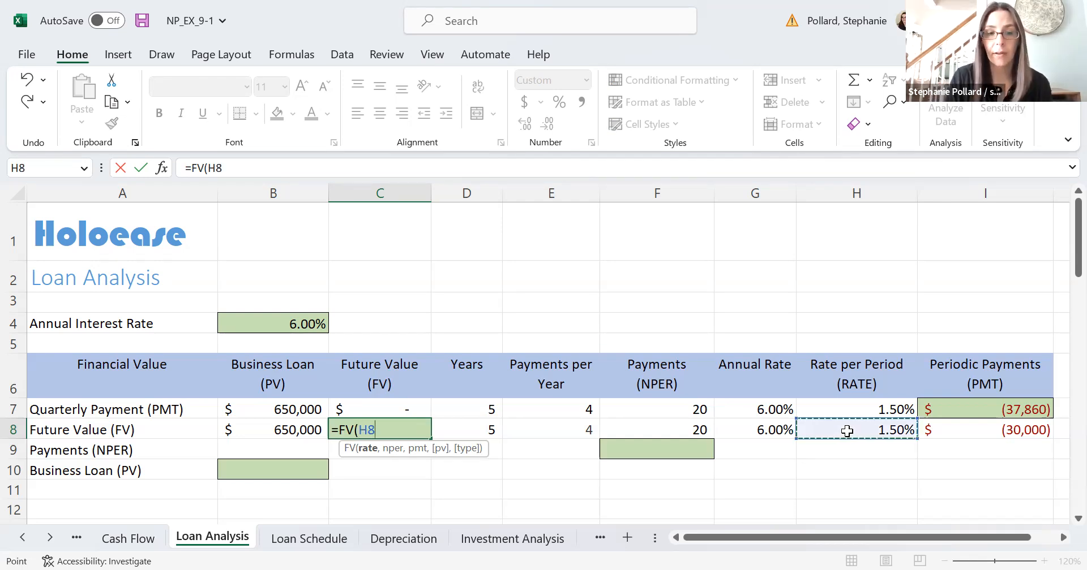
text(,)
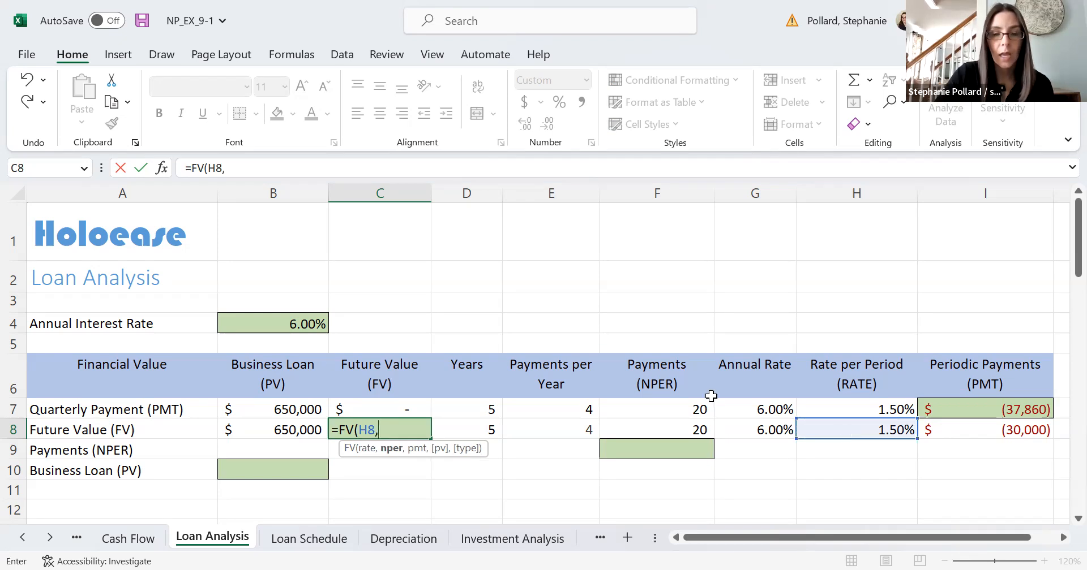
click(649, 430)
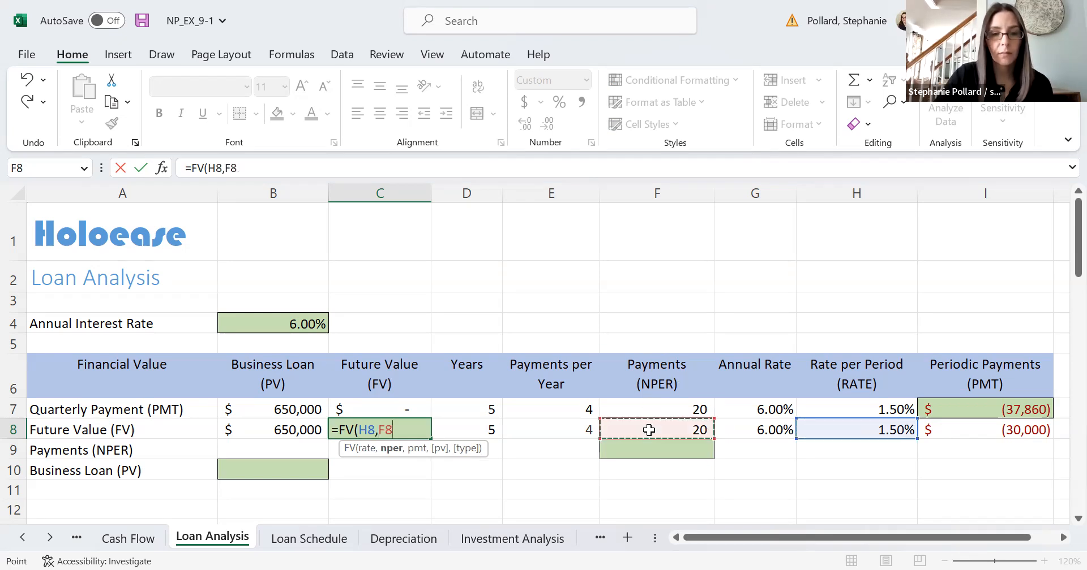
text(,)
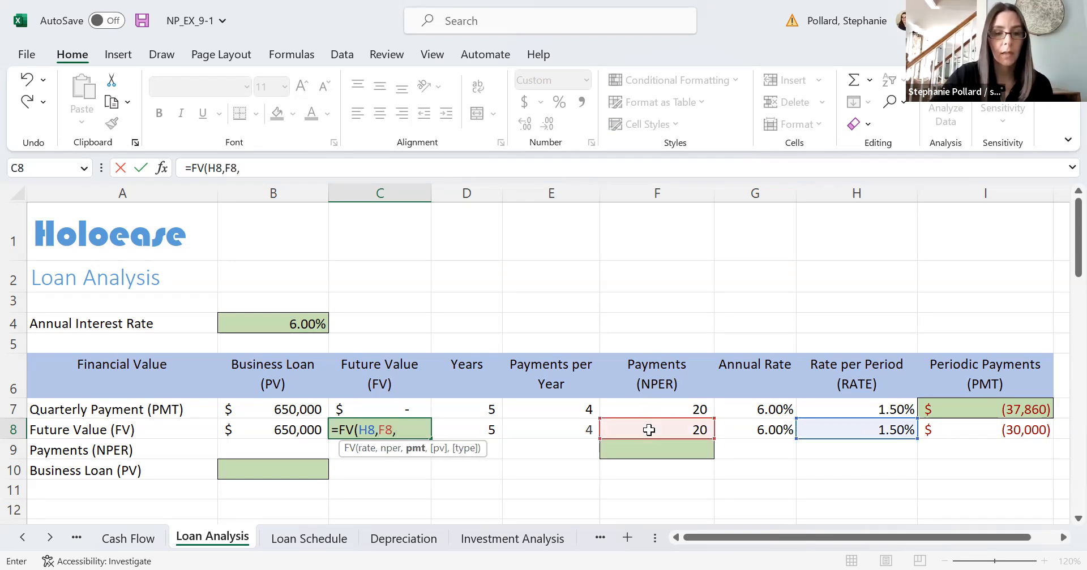
click(972, 431)
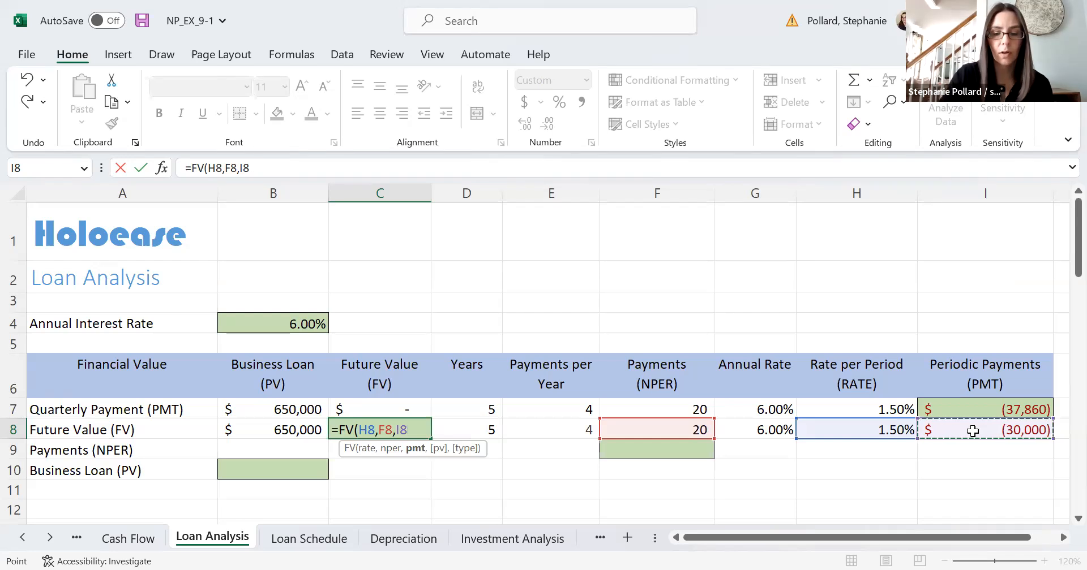
text(,)
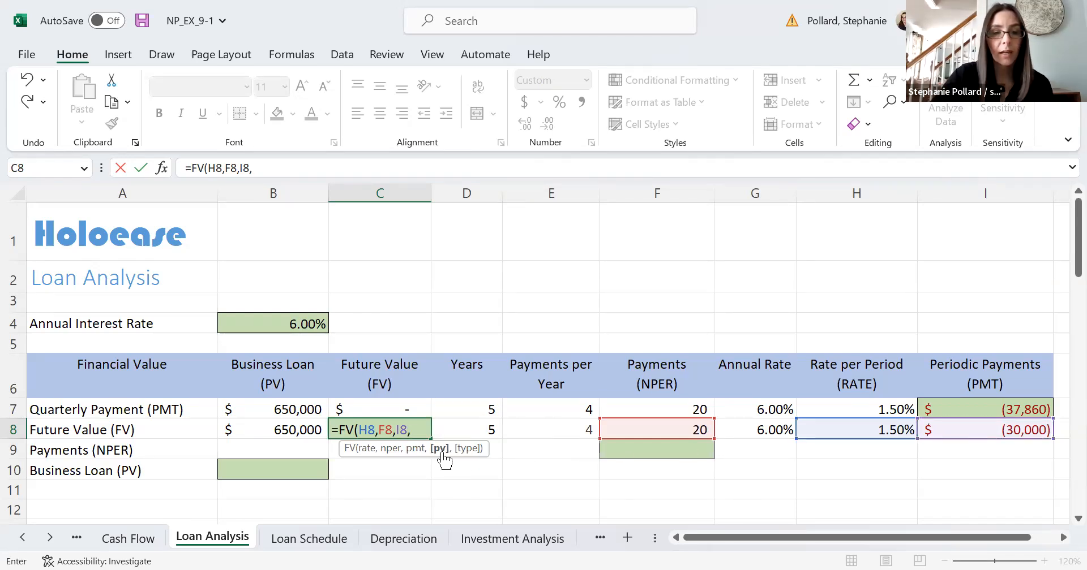
click(287, 431)
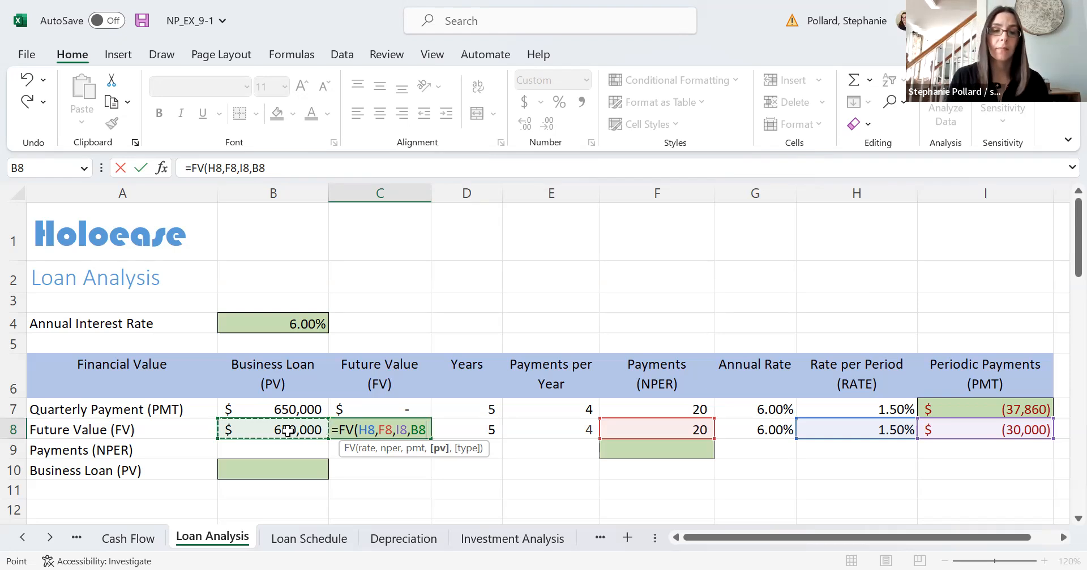
text())
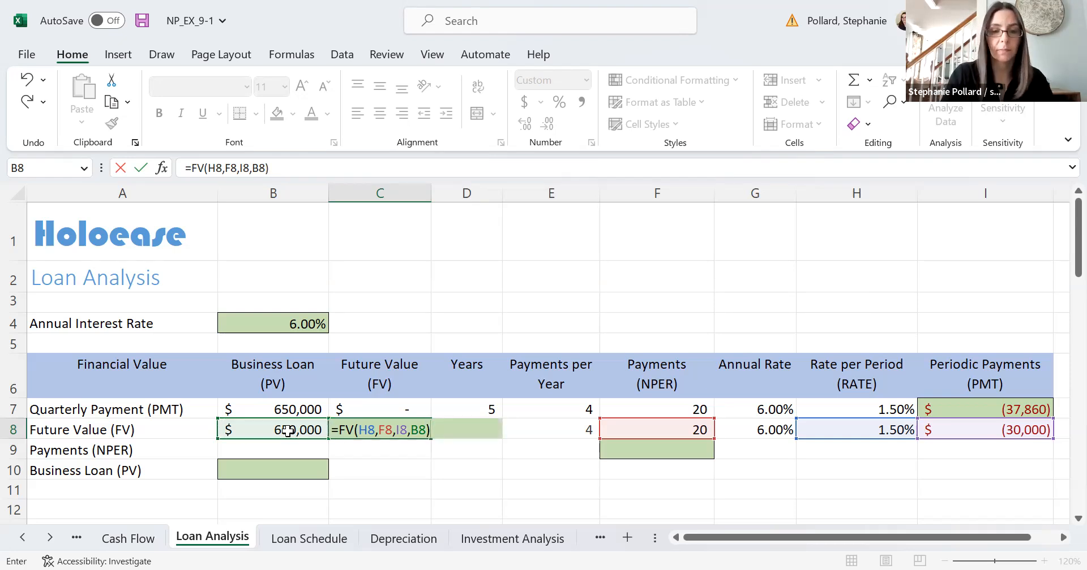
key(Return)
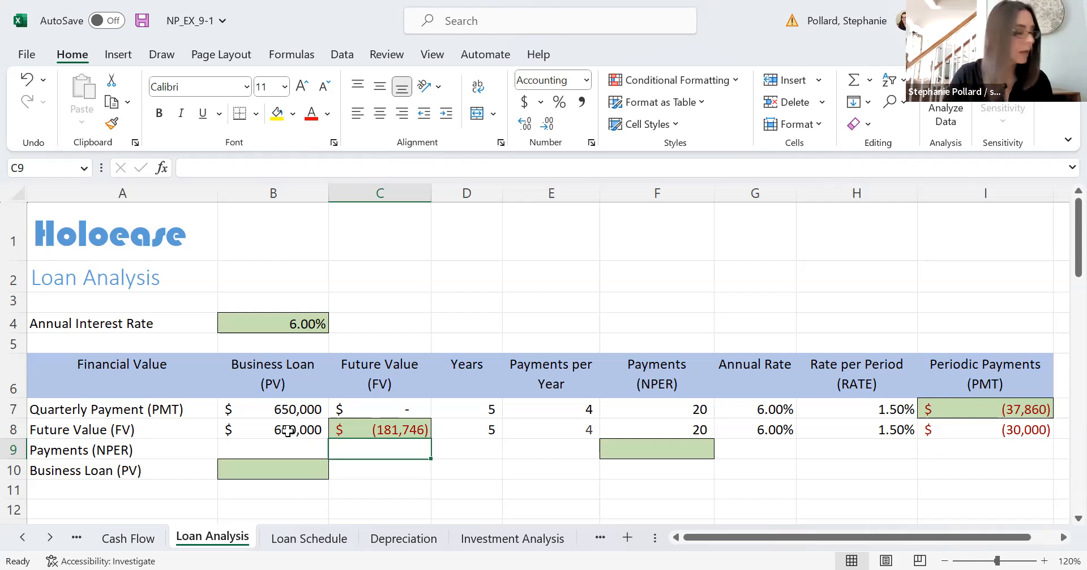
In the Payments (NPER) row, enter a business loan of 650000 in B9 and 4 payments per year in E9.
double_click(289, 450)
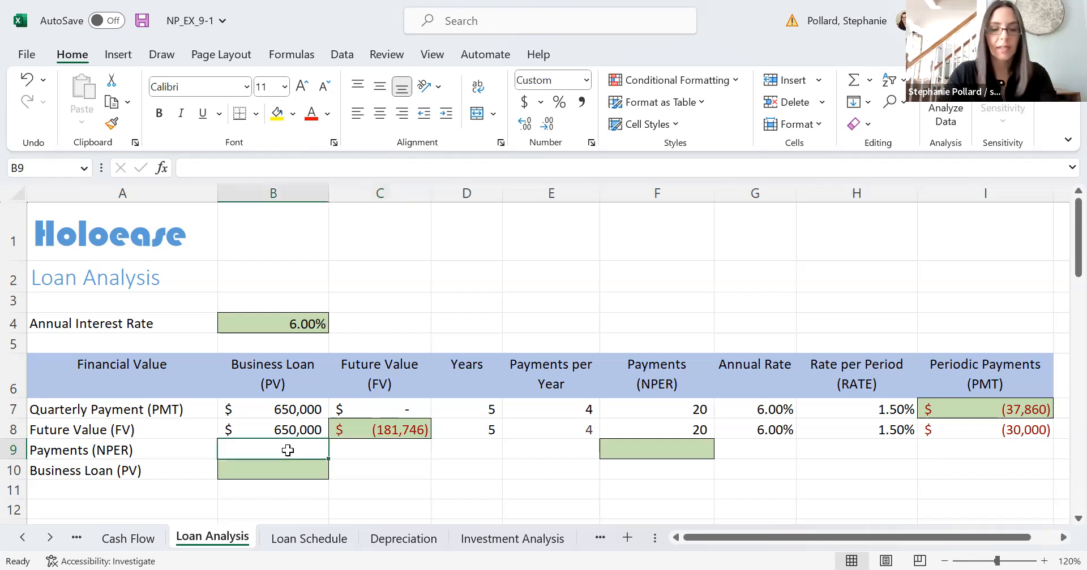
text(6500)
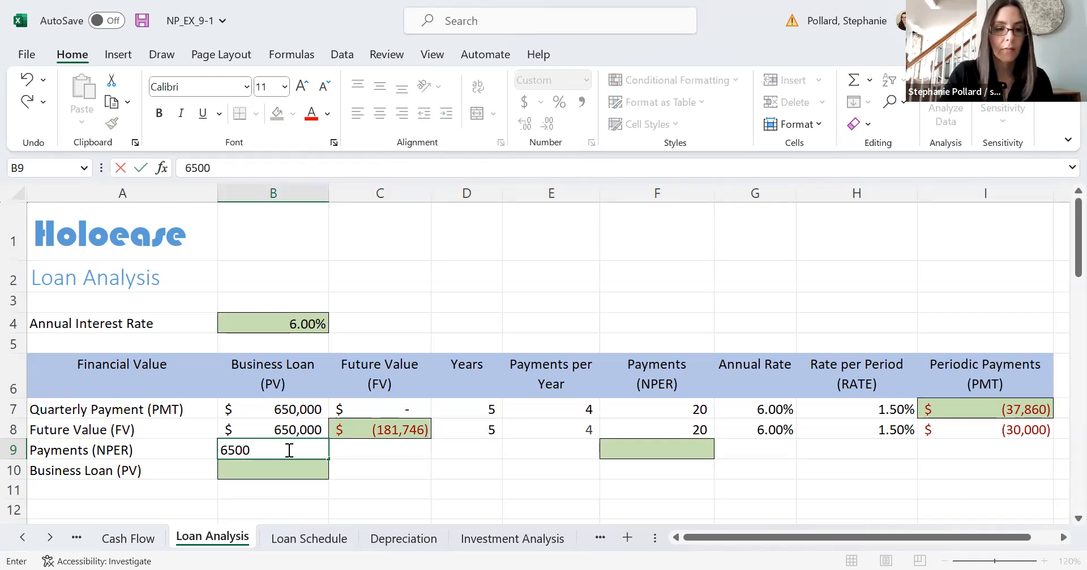
text(00)
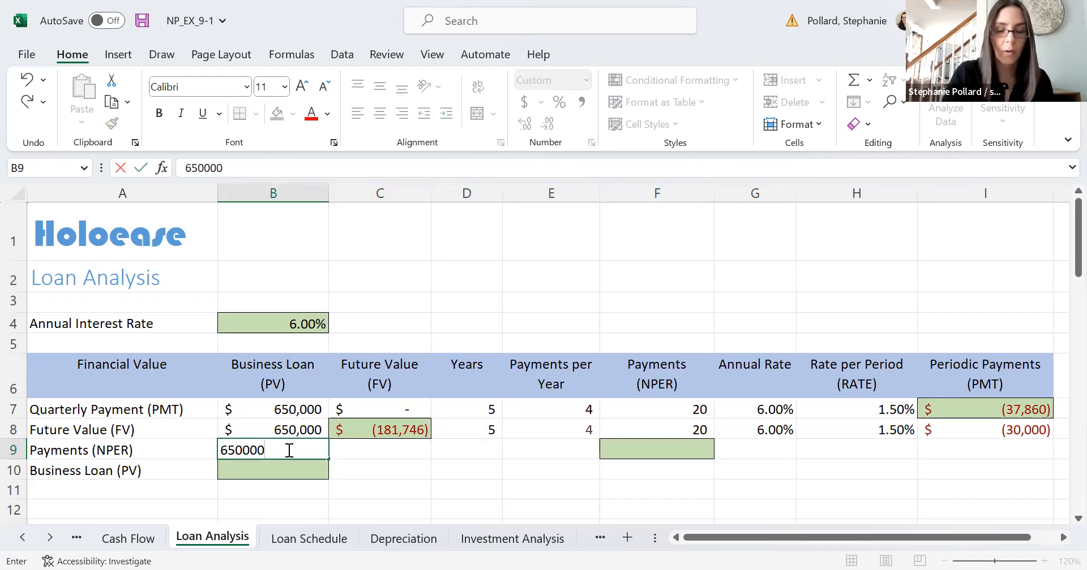
key(Return)
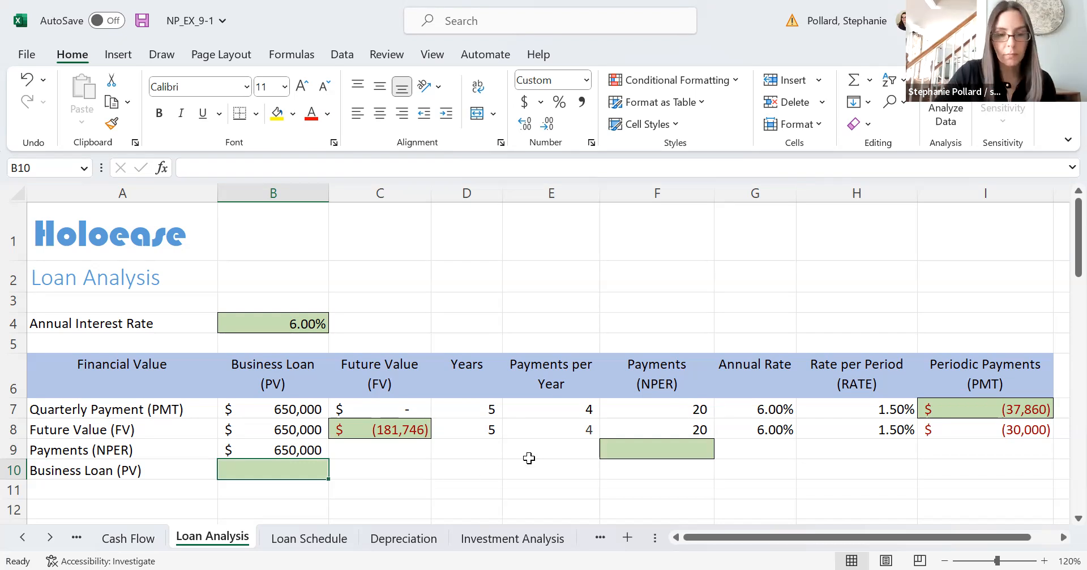
click(550, 448)
text(4)
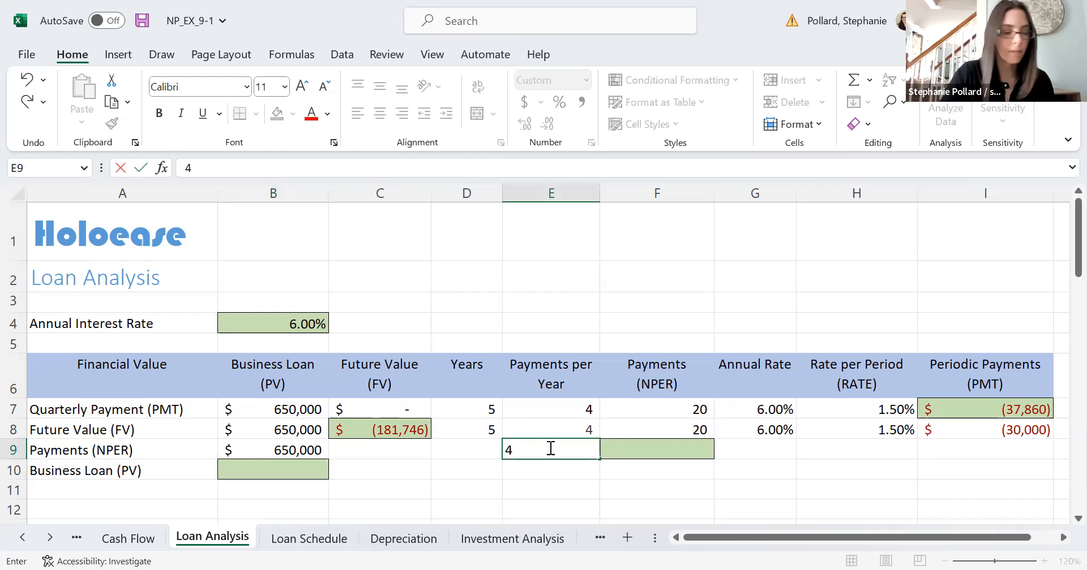
key(Return)
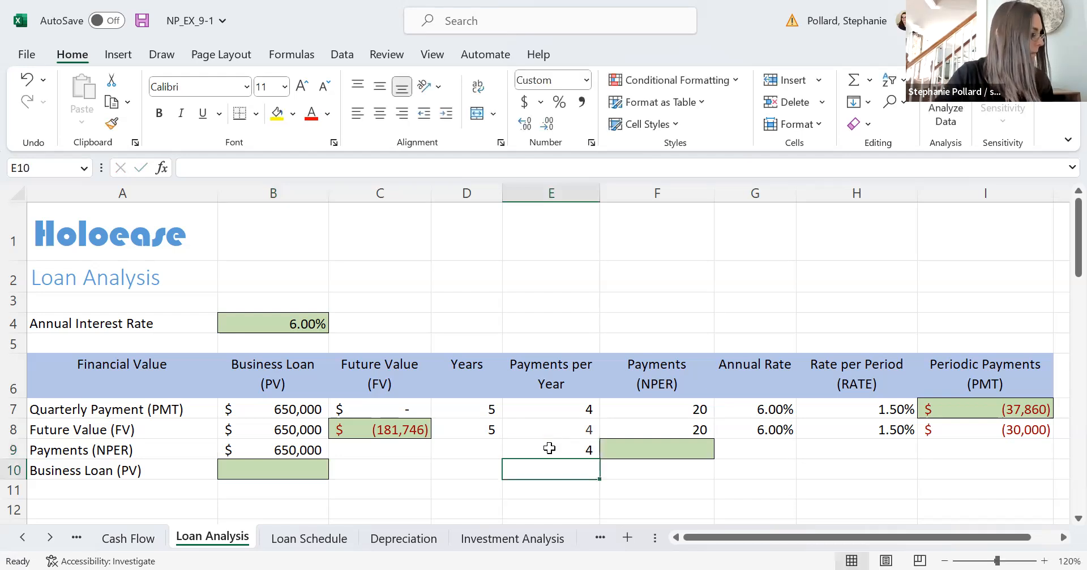
Link the Payments (NPER) row's Annual Rate in G9 to the annual interest rate in B4.
click(767, 448)
text(=)
click(292, 322)
key(Return)
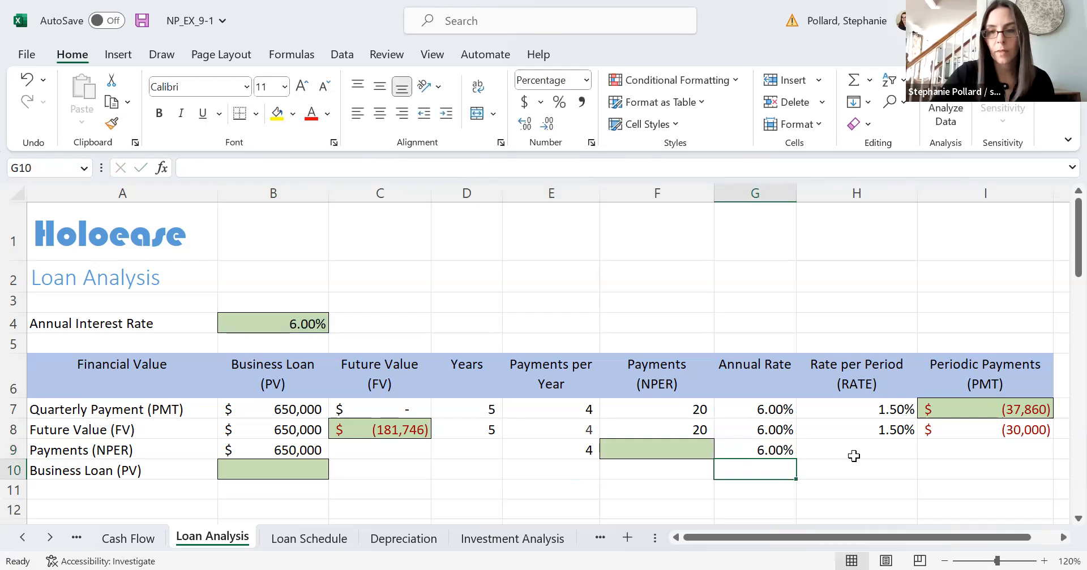
Calculate the Payments (NPER) row's Rate per Period in H9 with the formula =G9/E9.
click(854, 453)
text(=)
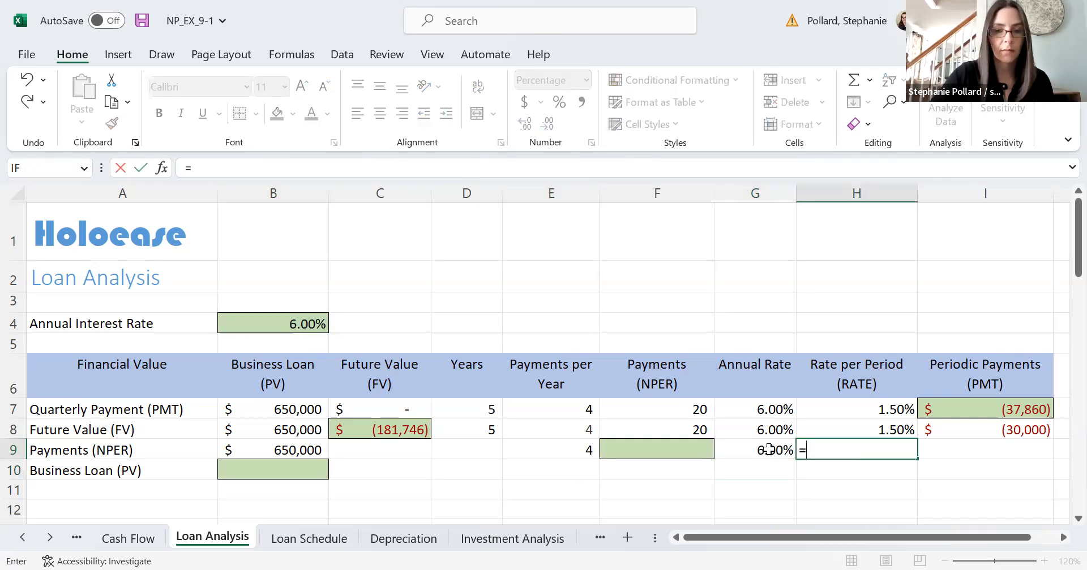
click(768, 450)
text(/)
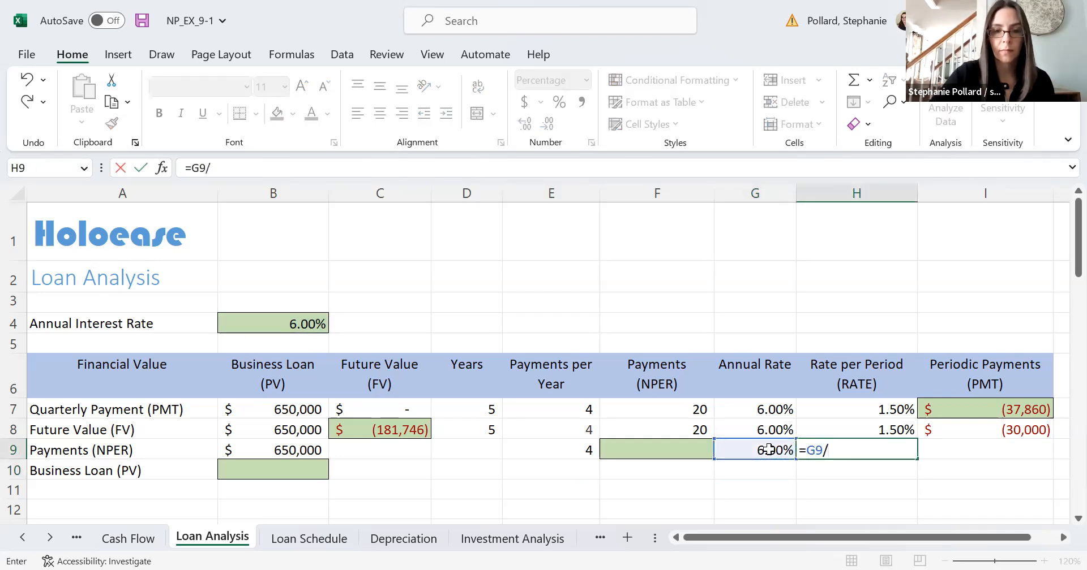
click(571, 450)
key(Return)
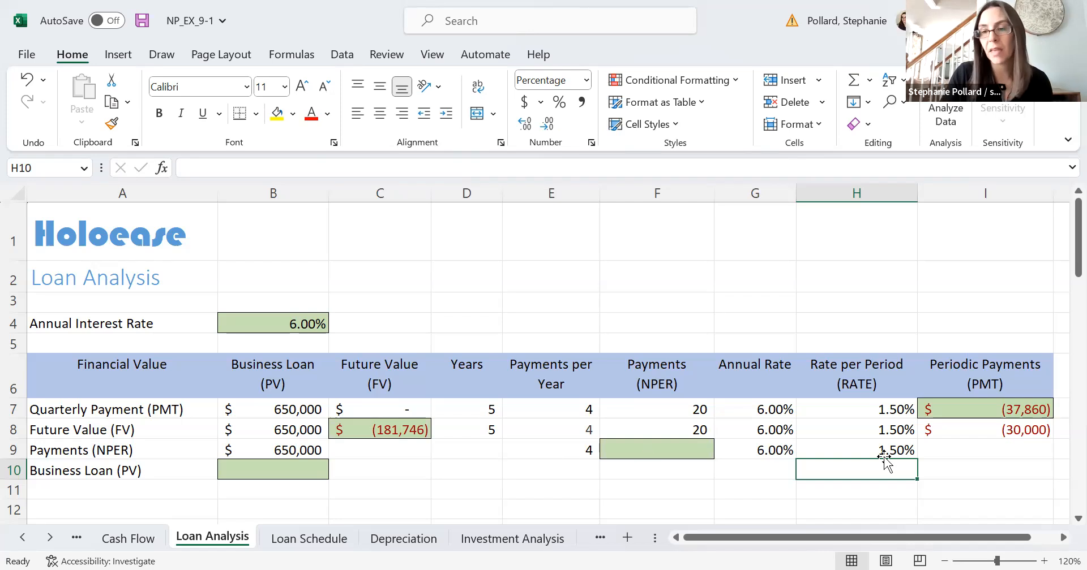
In the Payments (NPER) row, enter a periodic payment of -30000 in I9 and a future value of 0 in C9.
click(943, 451)
text(-)
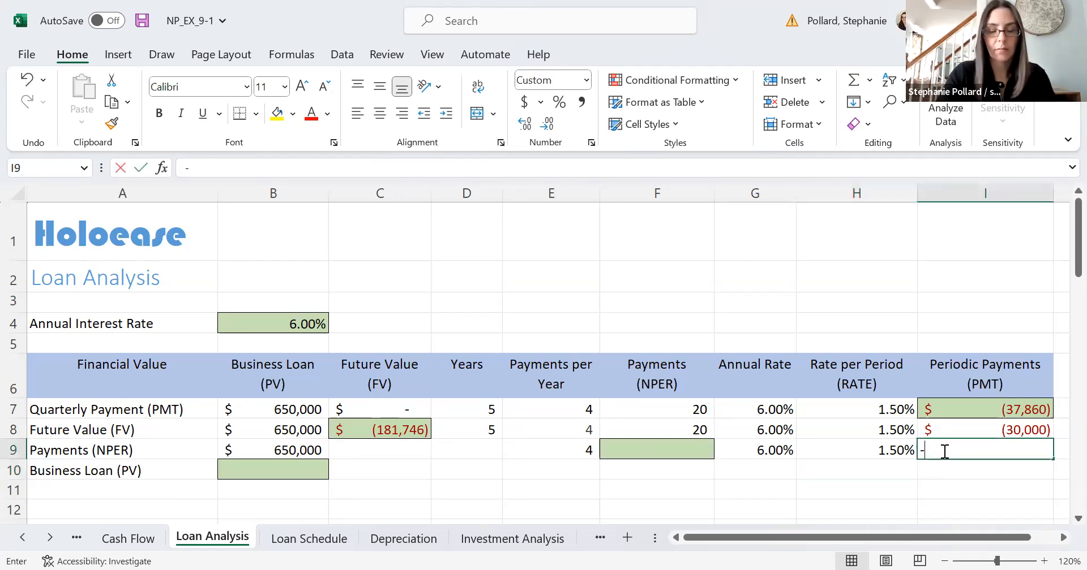
text(30000)
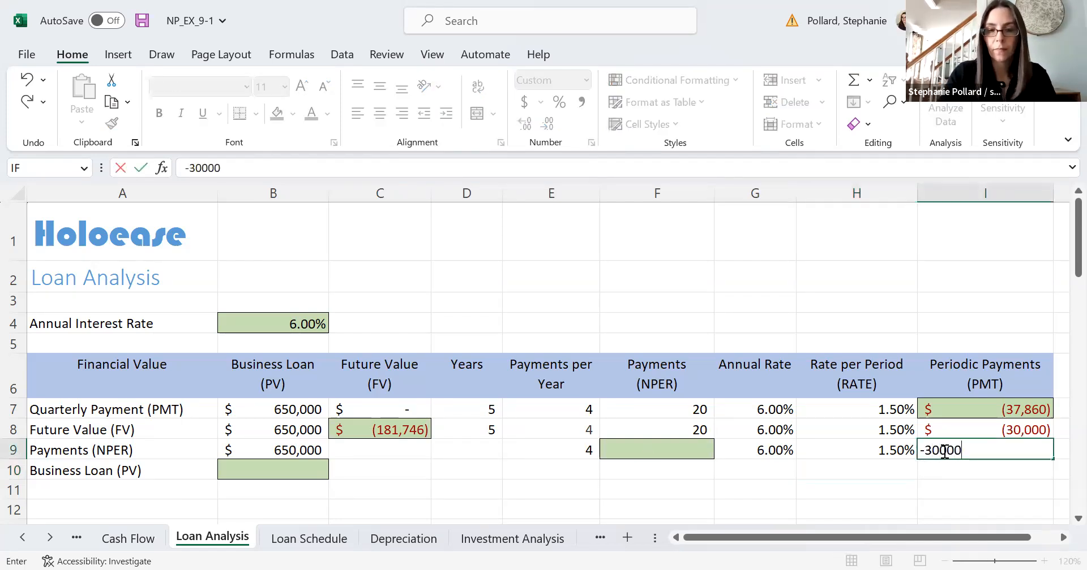
key(Return)
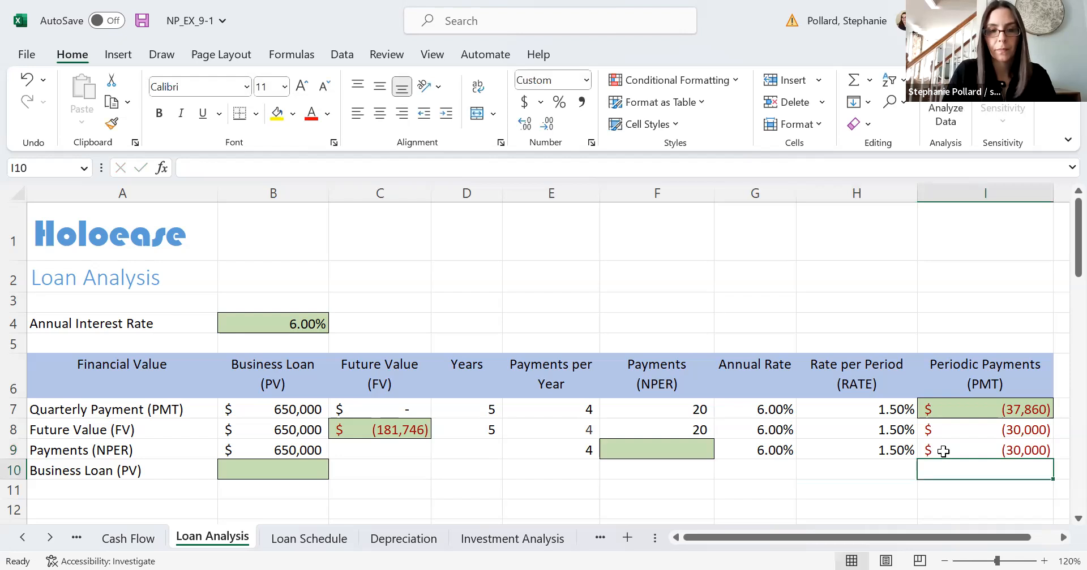
click(414, 452)
text(0)
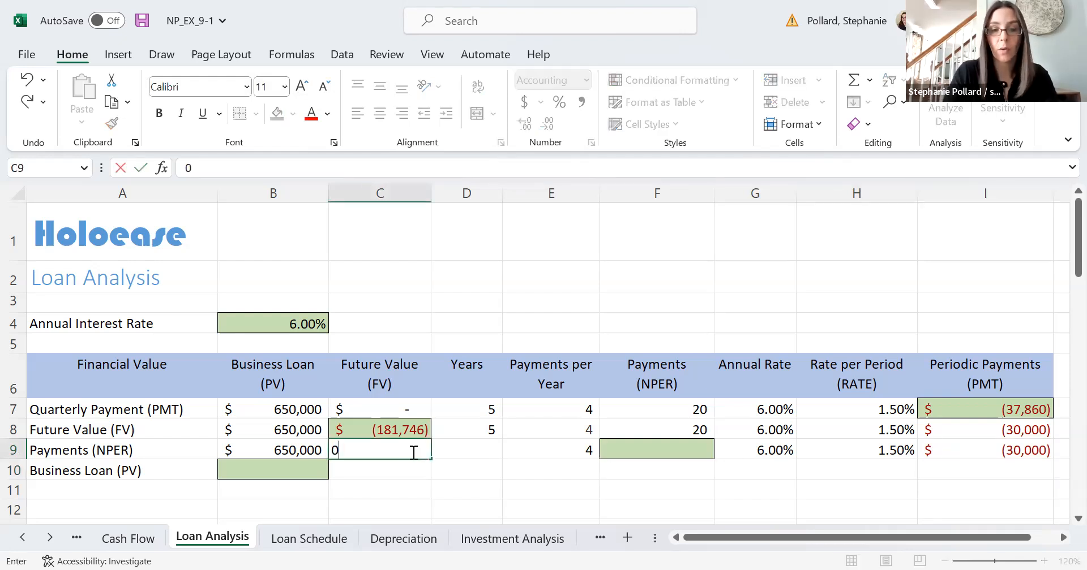
key(Return)
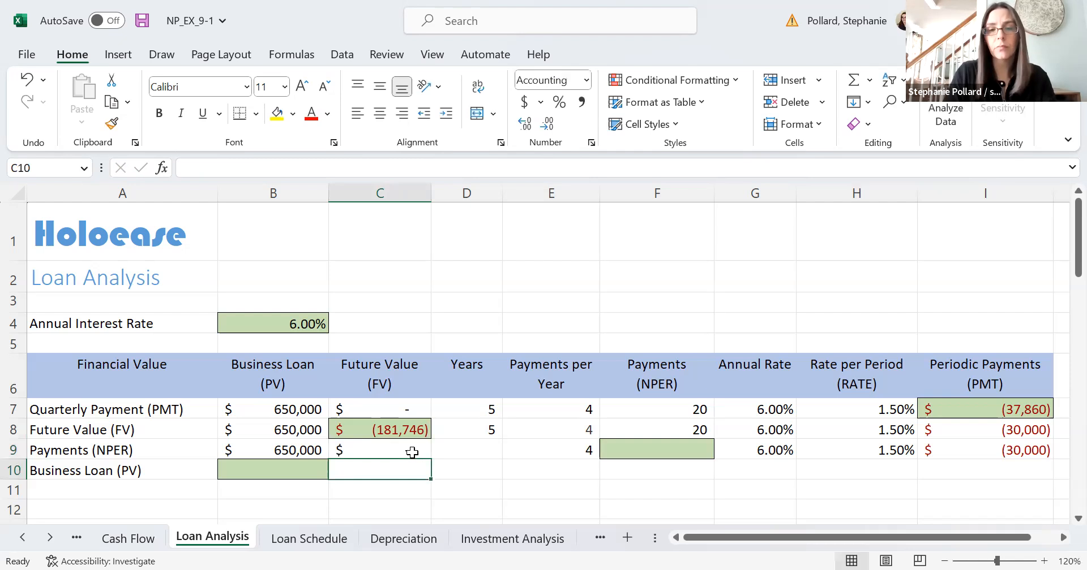
Calculate the number of payments for the Payments (NPER) row in F9 with the formula =NPER(H9,I9,B9,C9).
click(473, 453)
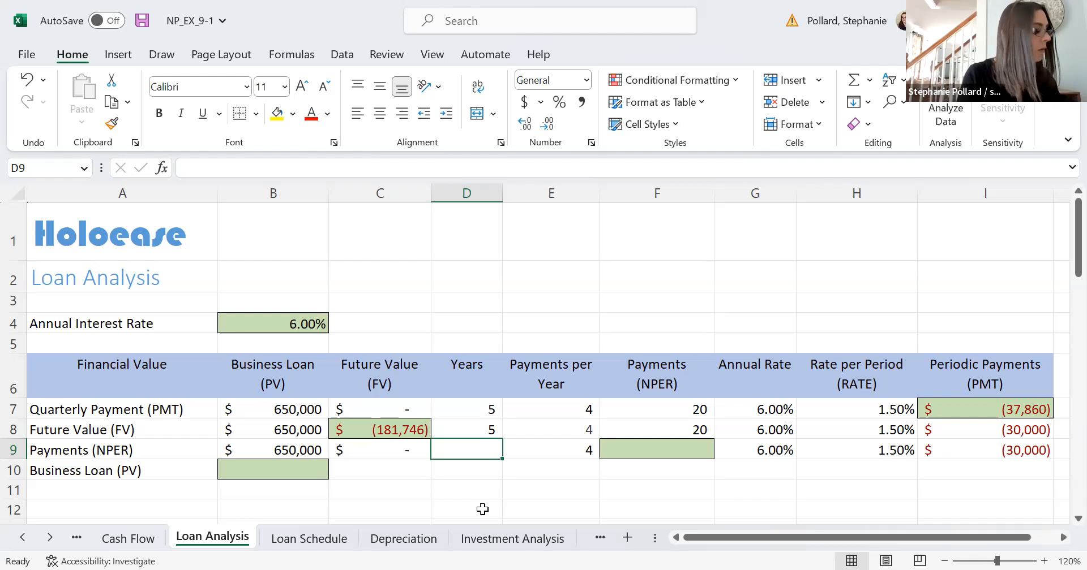
click(662, 451)
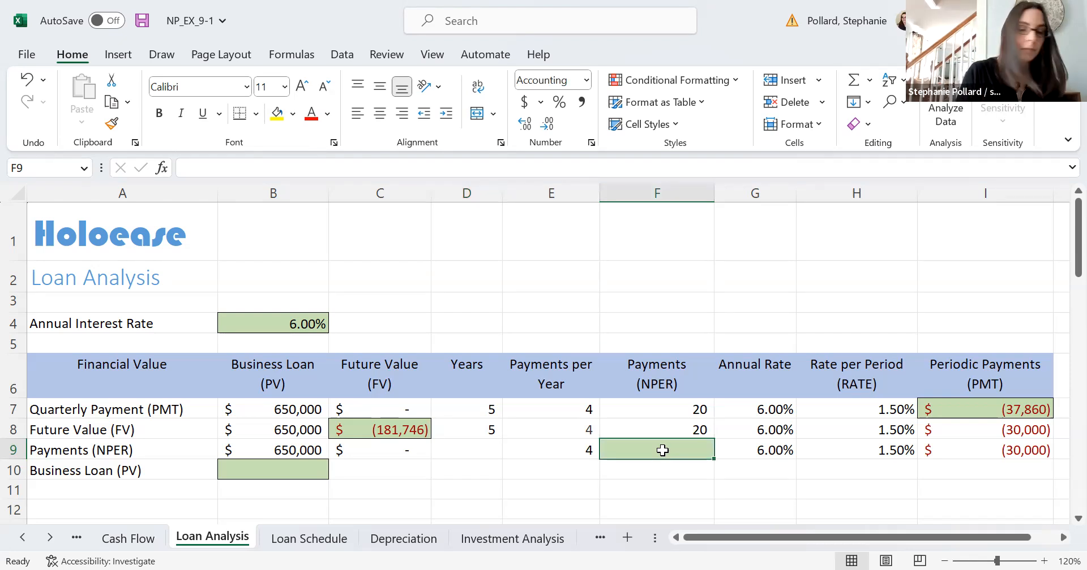
text(=)
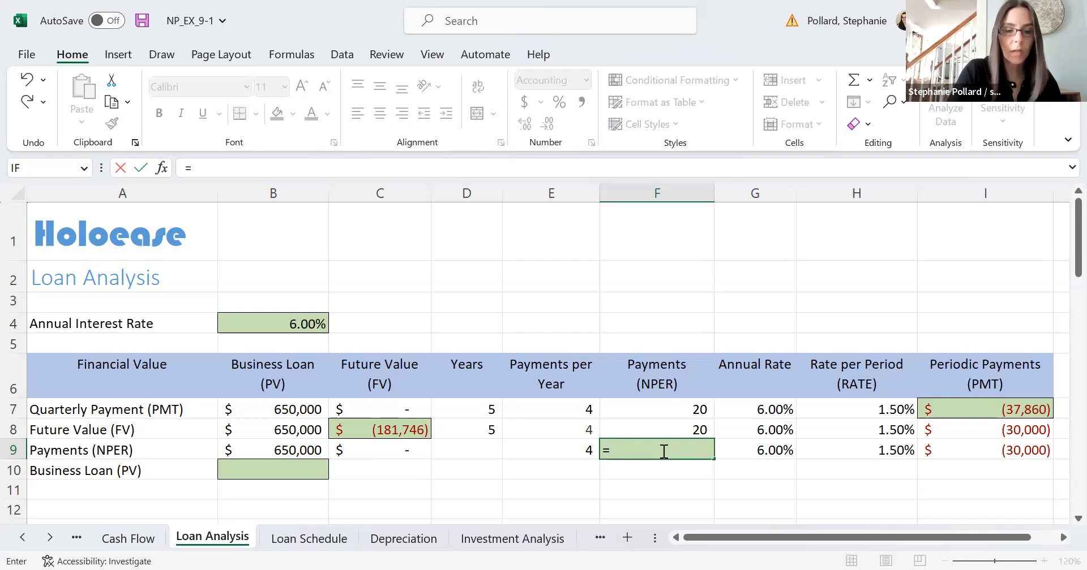
text(nper)
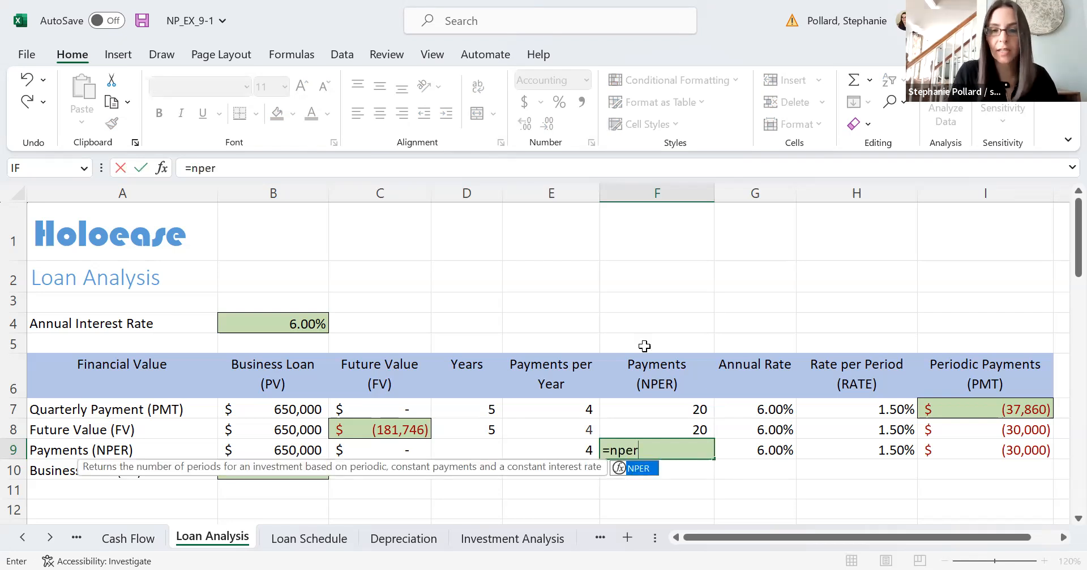
double_click(643, 468)
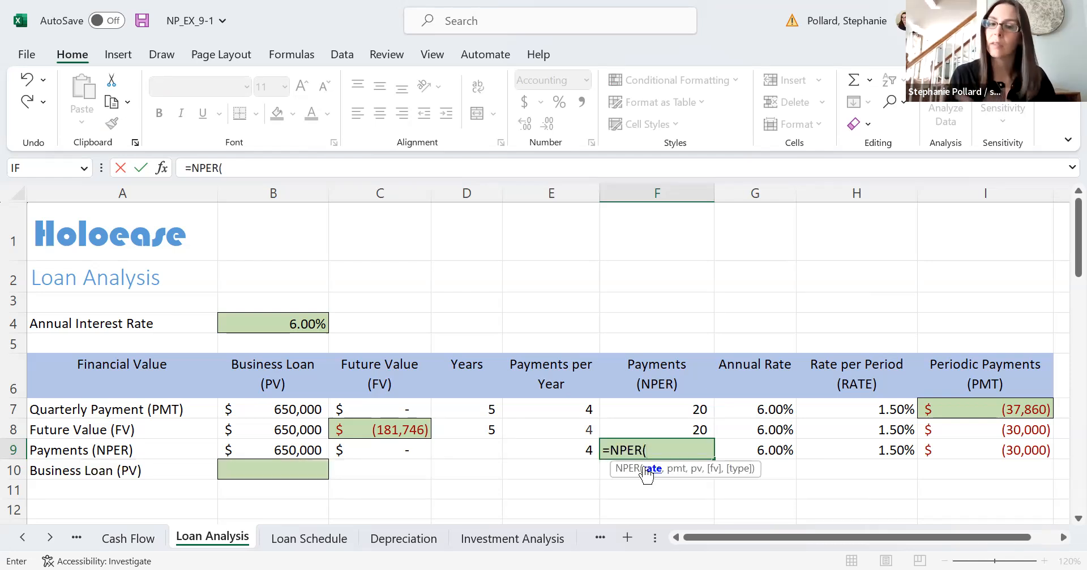
click(862, 453)
text(,)
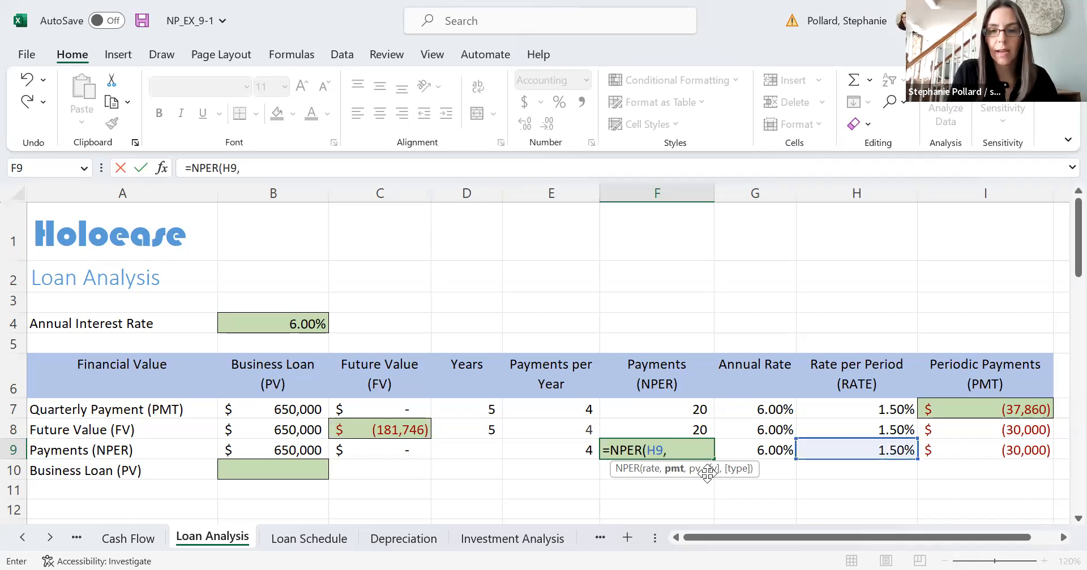
click(972, 453)
text(,)
click(298, 450)
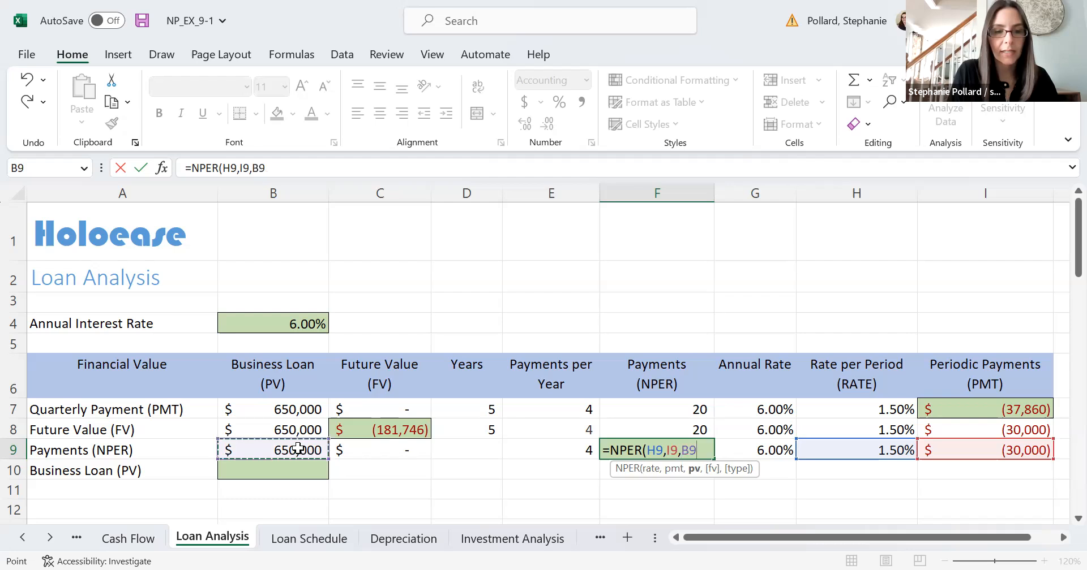
text(,)
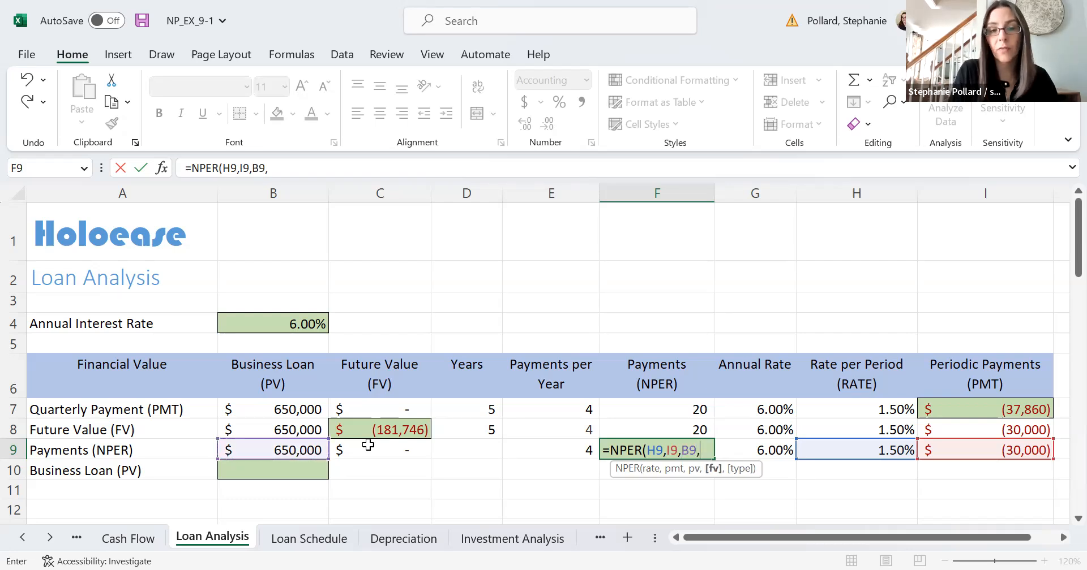
click(397, 452)
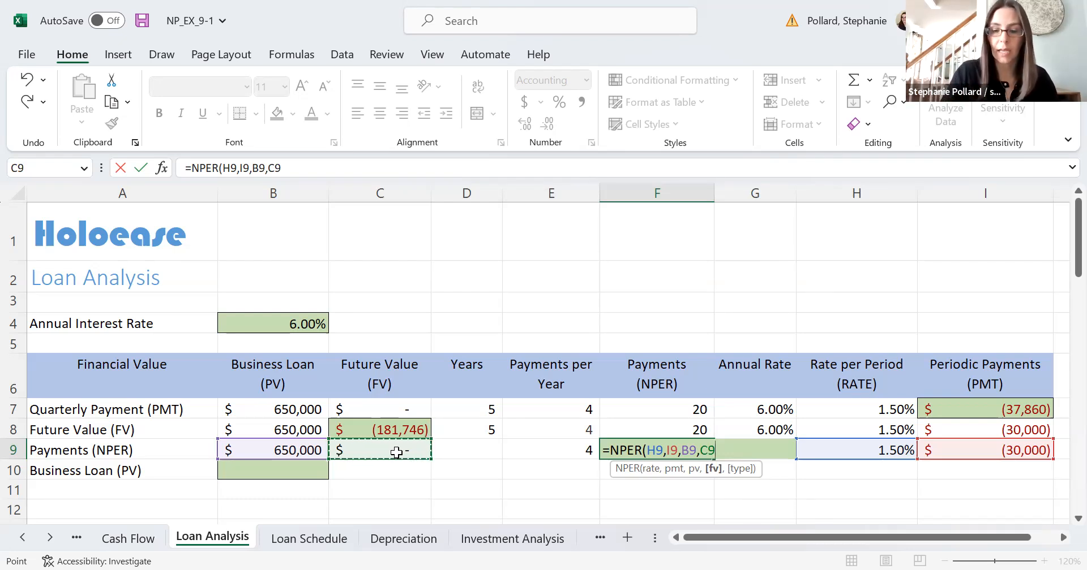
text())
key(Return)
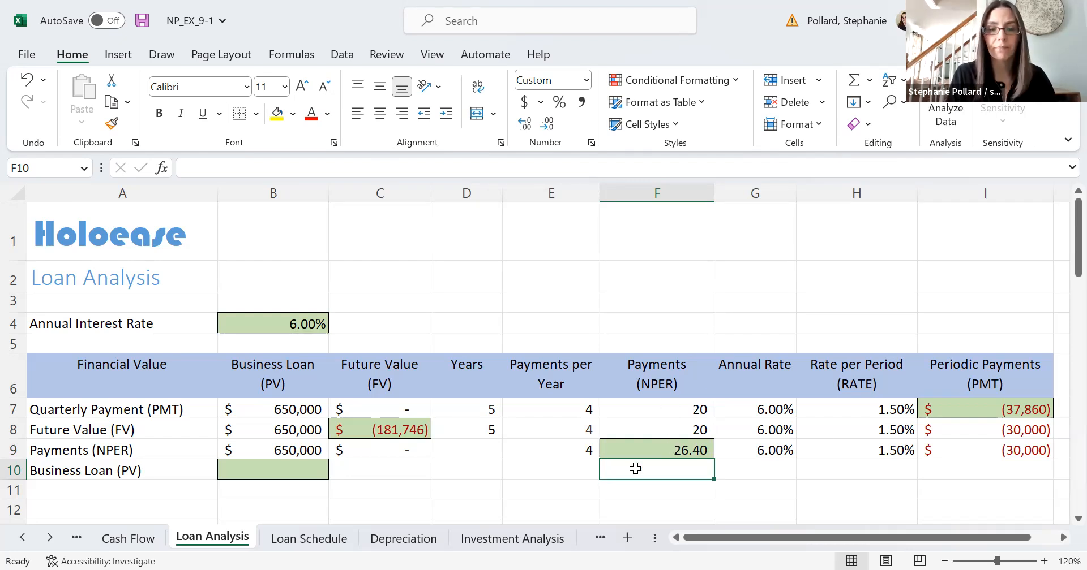
Calculate the Payments (NPER) row's Years in D9 with the formula =F9/E9.
click(479, 450)
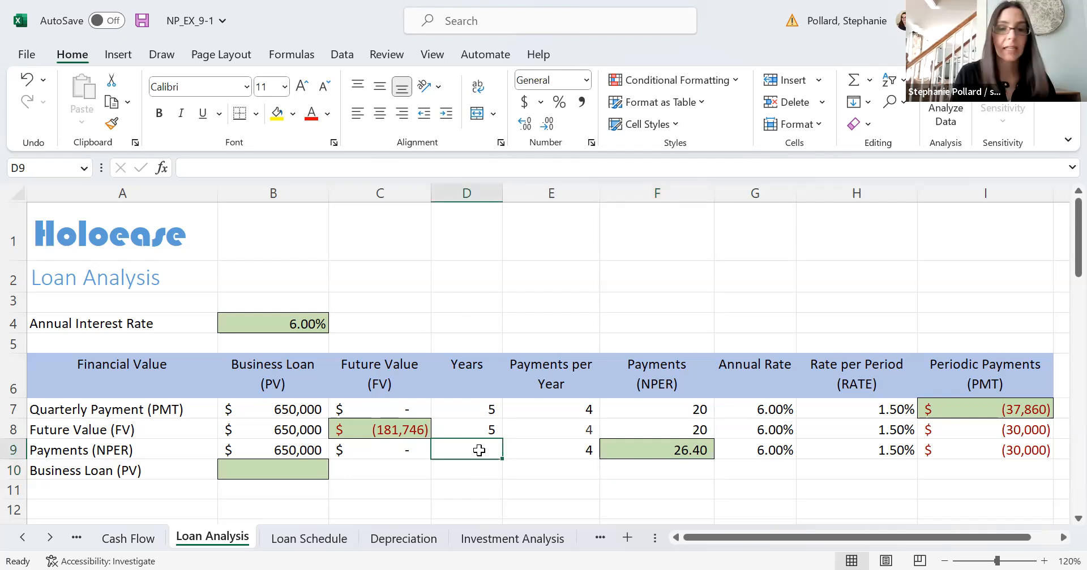
text(=)
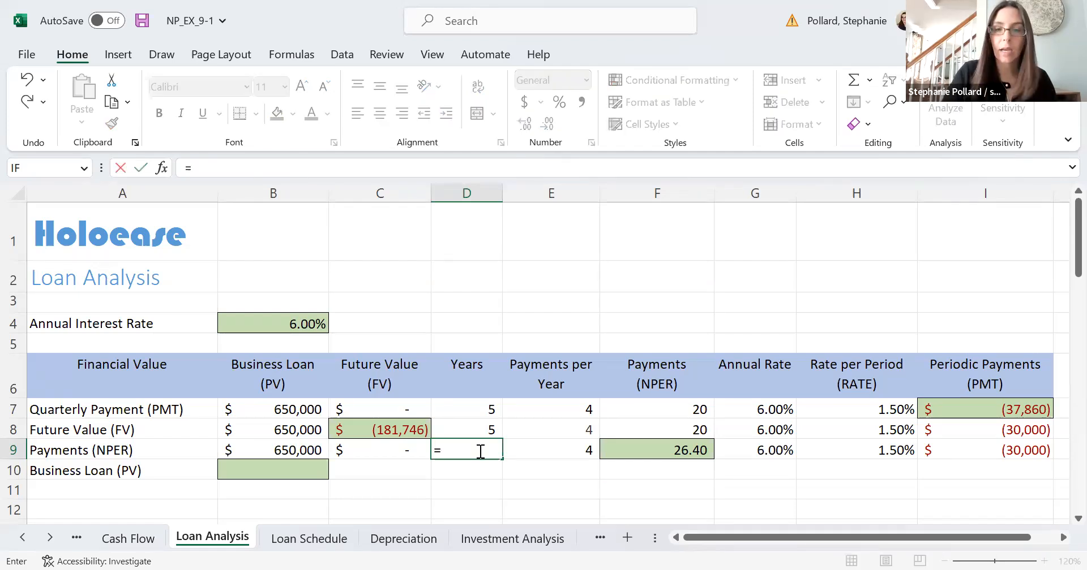
click(649, 450)
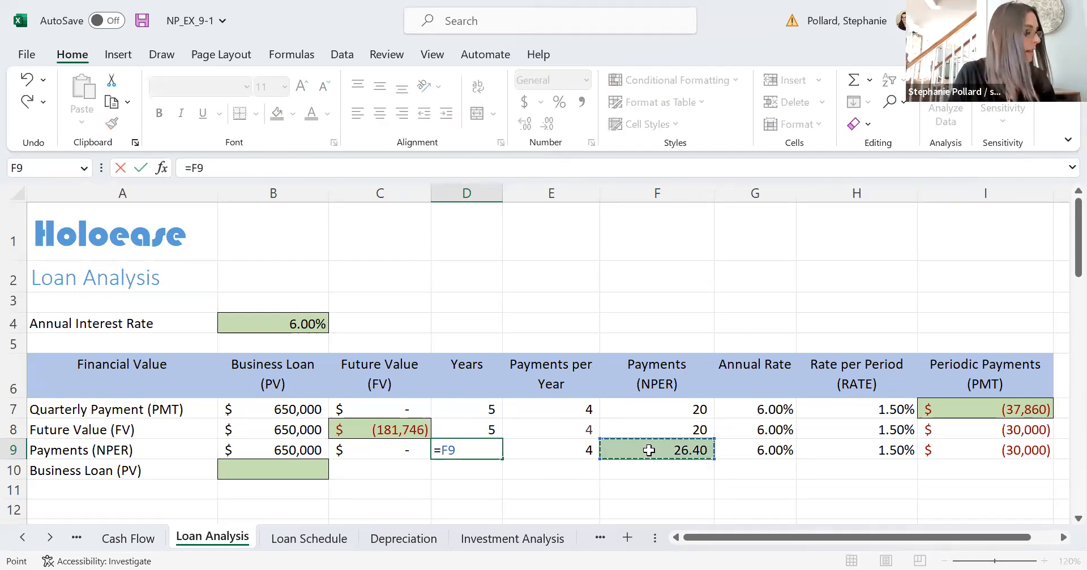
text(/)
click(574, 453)
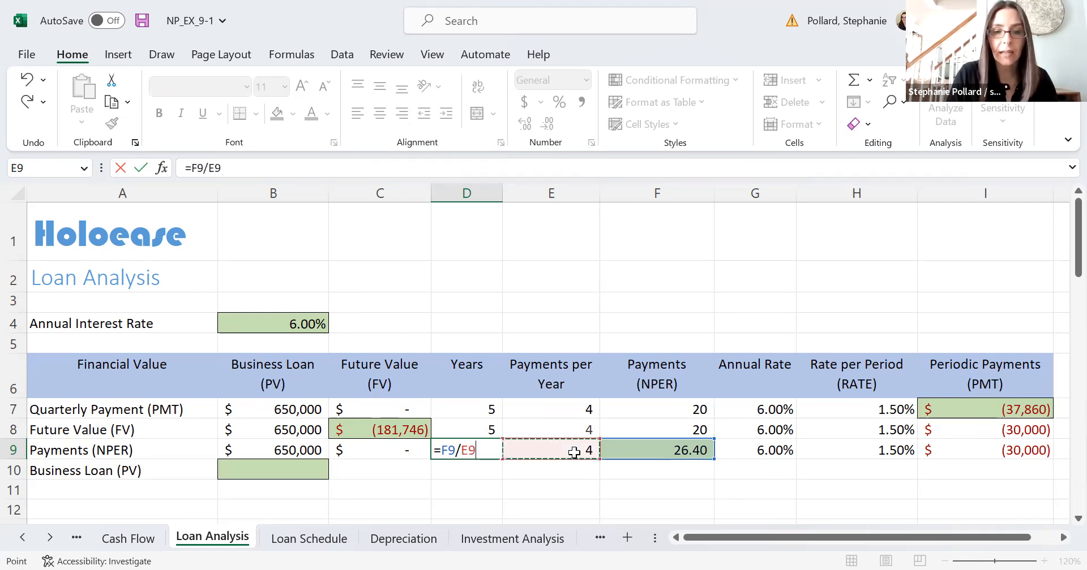
key(Return)
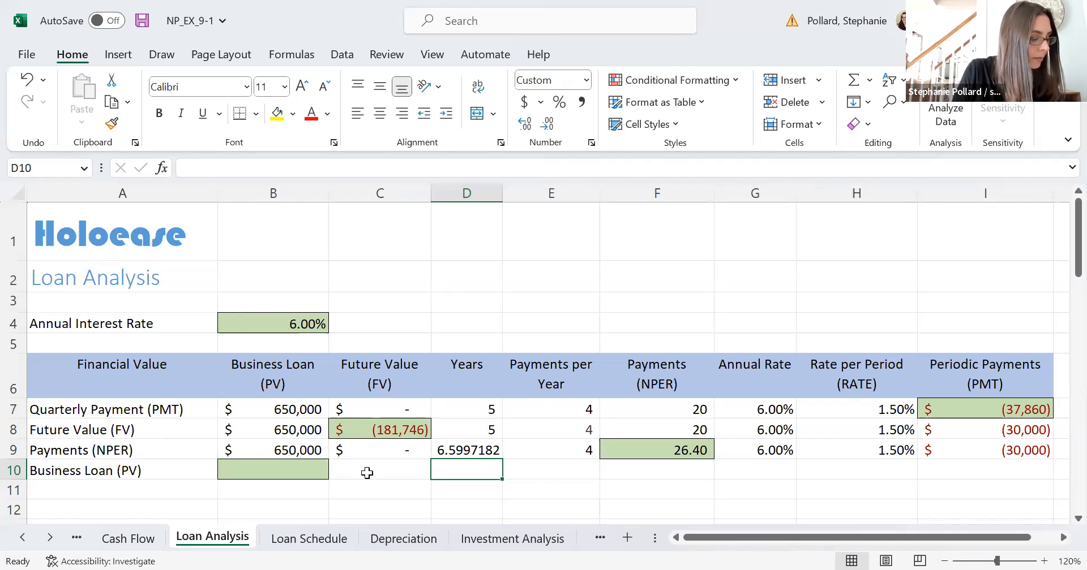
Enter =0 as the Business Loan (PV) row's future value in C10.
click(367, 473)
text(=0)
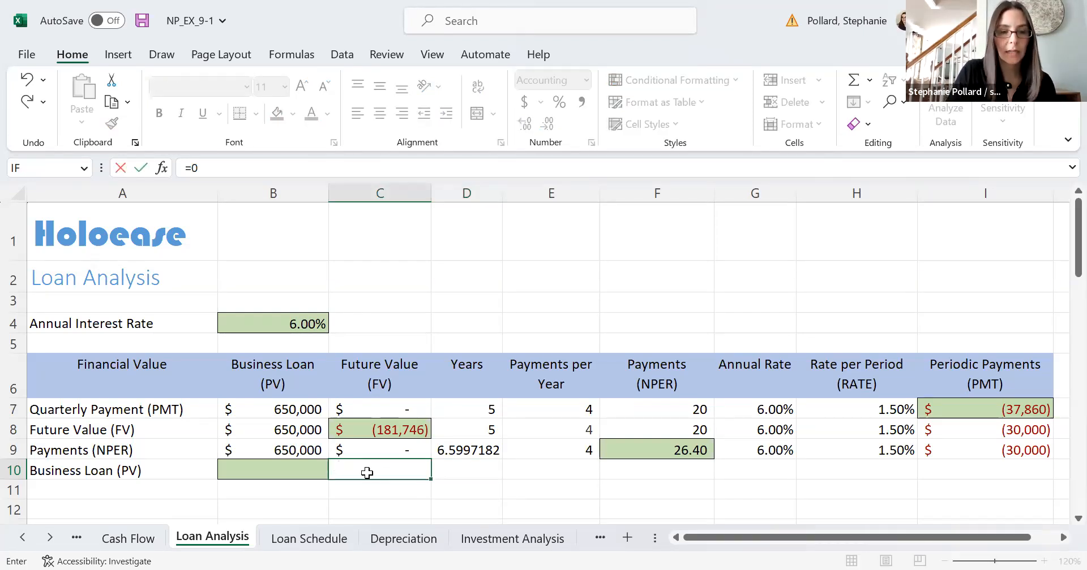
key(Return)
In the Business Loan (PV) row, enter 5 years in D10 and 4 payments per year in E10.
key(Up)
key(Right)
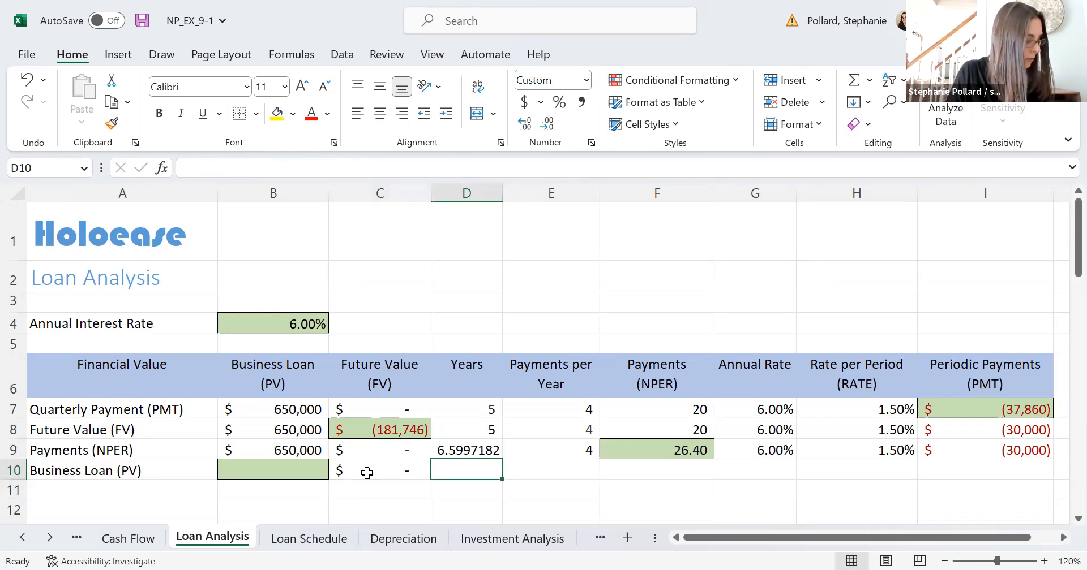
text(5)
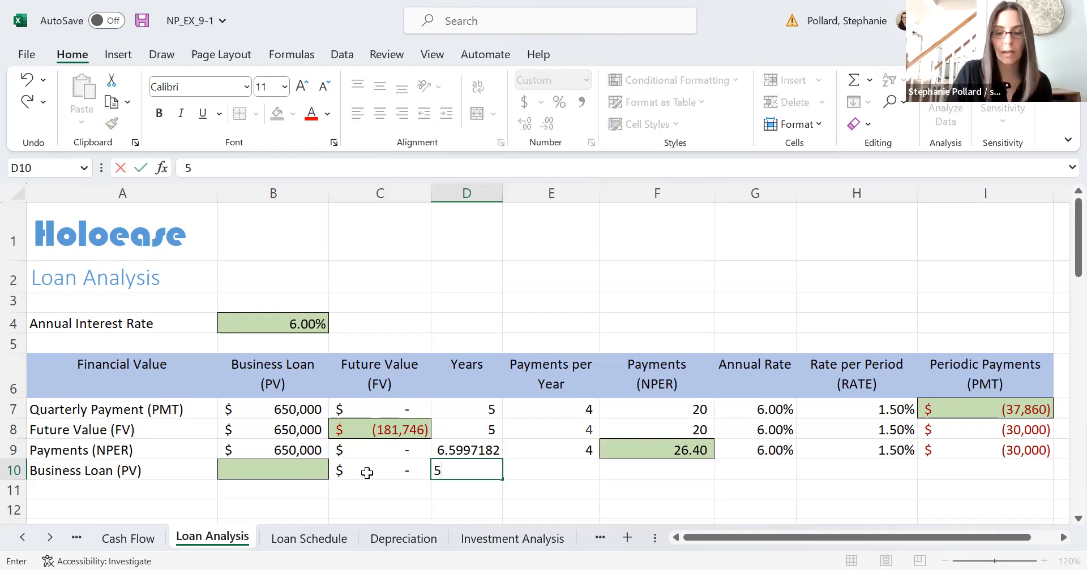
key(Return)
key(Up)
key(Right)
text(4)
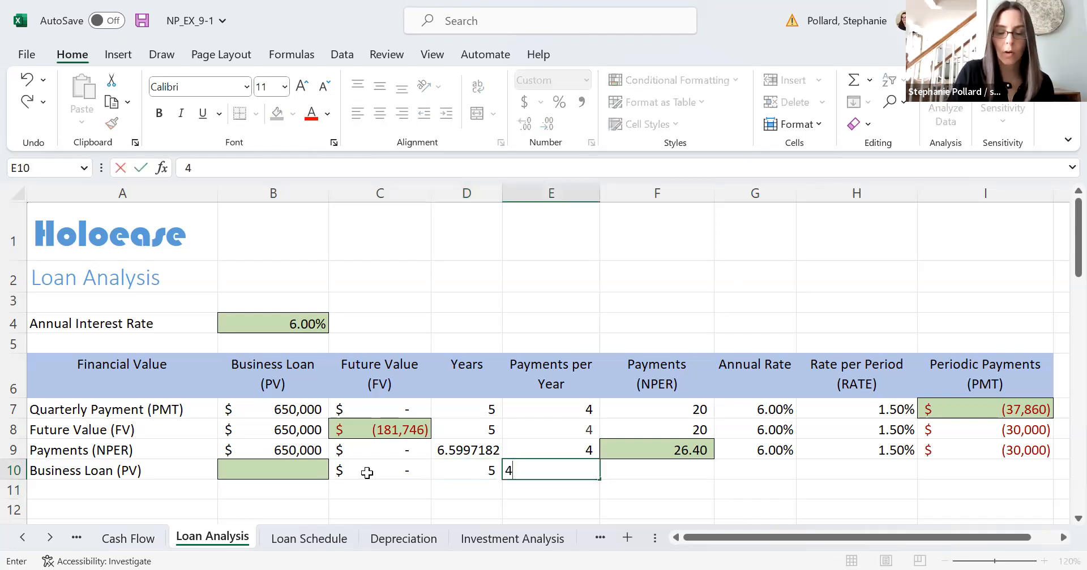
key(Right)
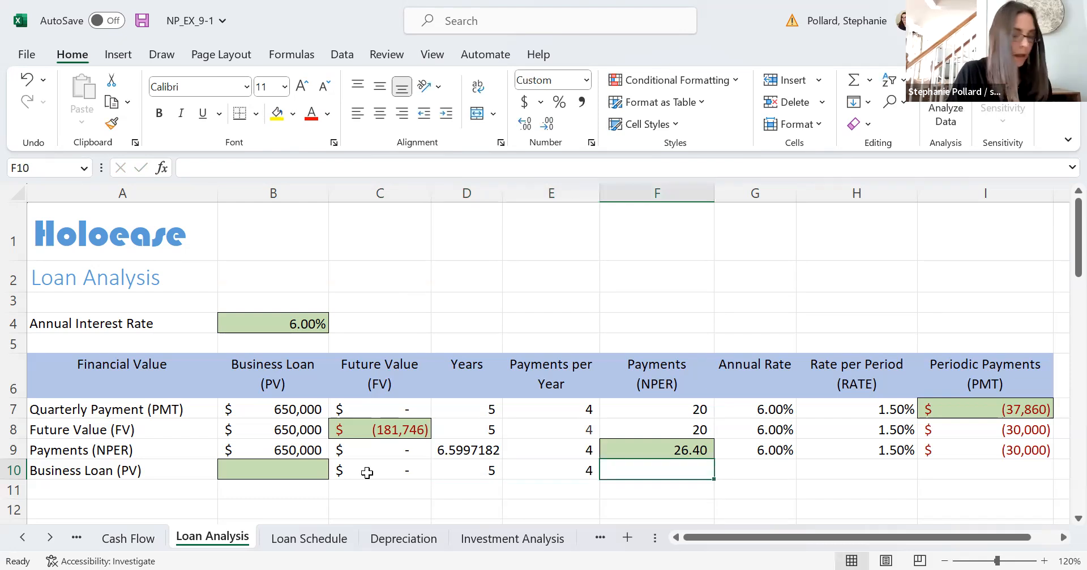
Calculate the Business Loan (PV) row's number of payments in F10 with the formula =E10*D10.
text(=)
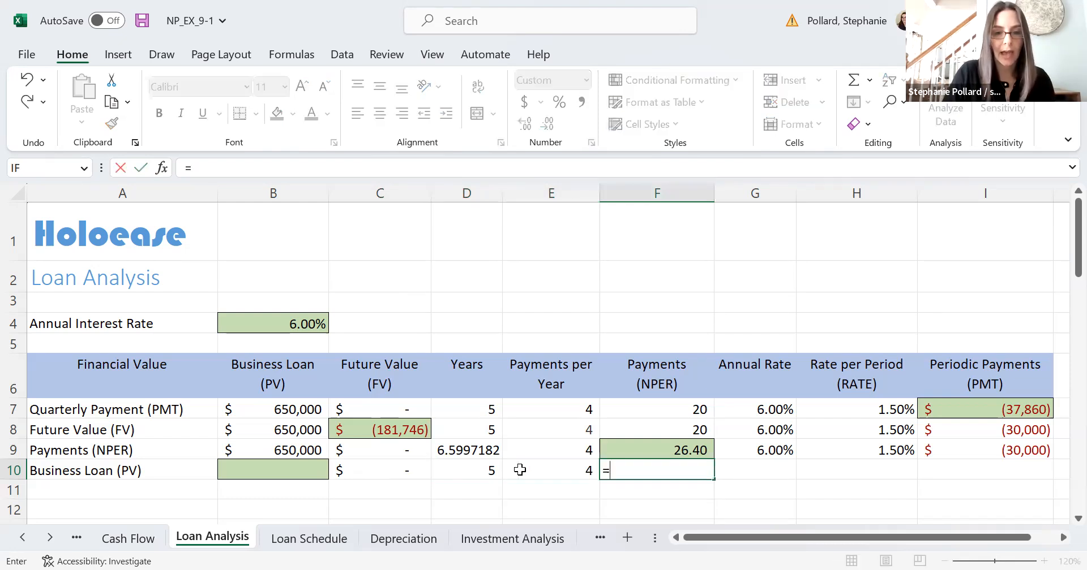
click(520, 470)
text(*)
click(478, 471)
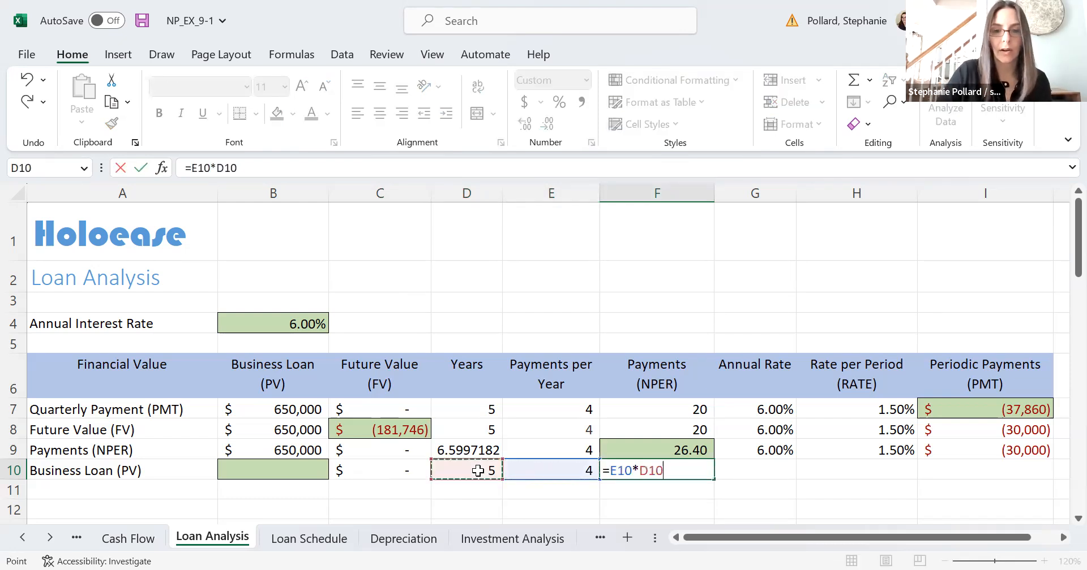
key(Return)
Link the Business Loan (PV) row's Annual Rate in G10 to the annual interest rate in B4.
key(Up)
key(Right)
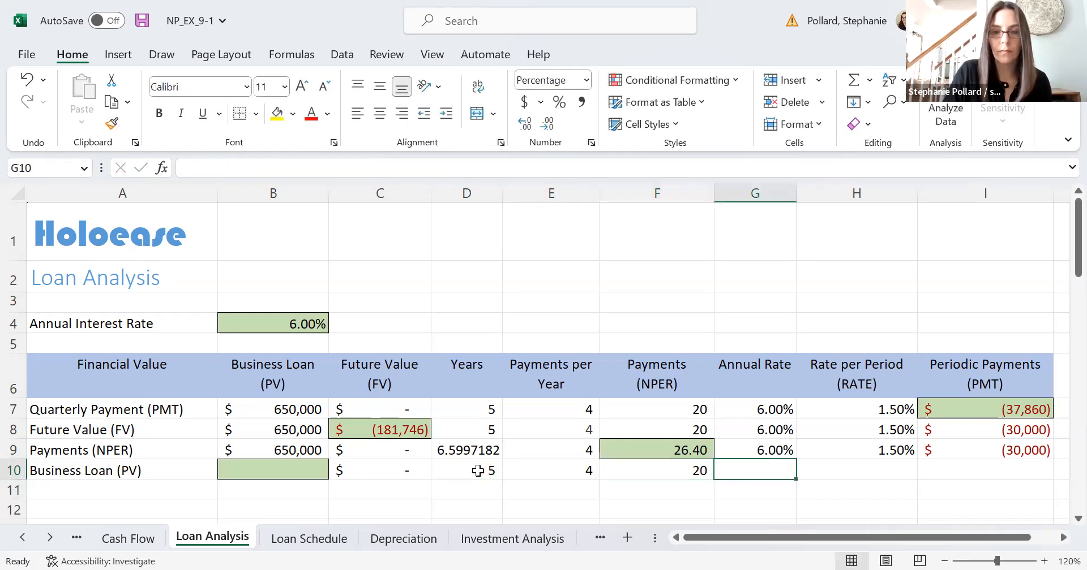
text(=)
click(296, 325)
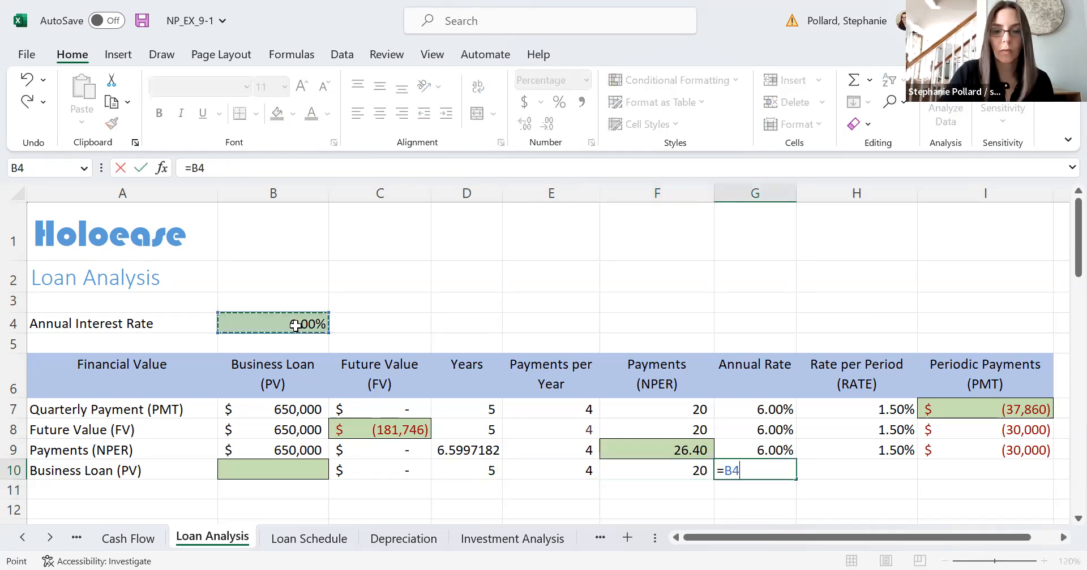
key(Return)
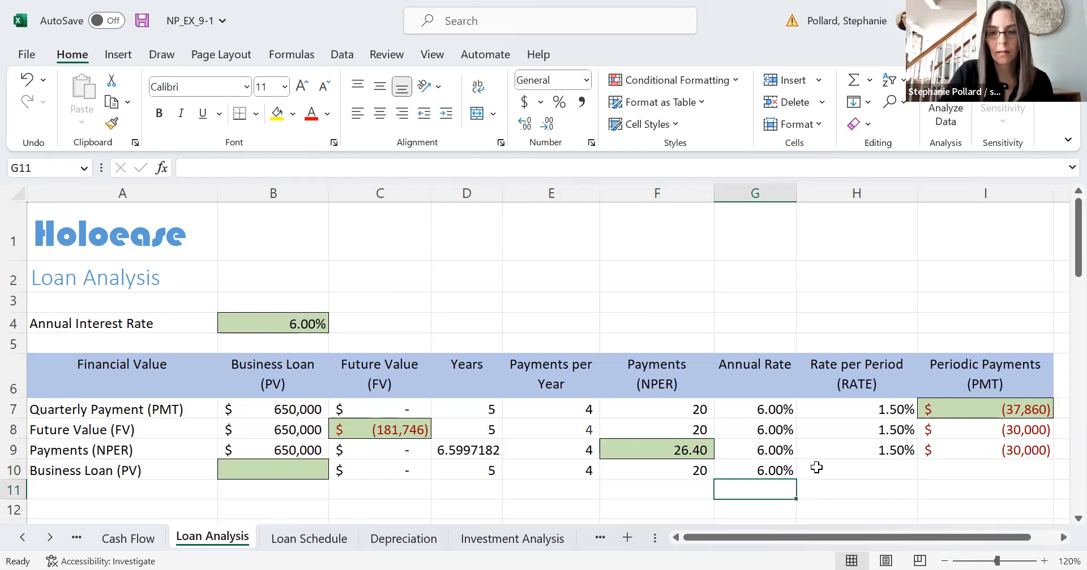
Calculate the Business Loan (PV) row's Rate per Period in H10 with the formula =G10/E10.
click(819, 474)
text(=)
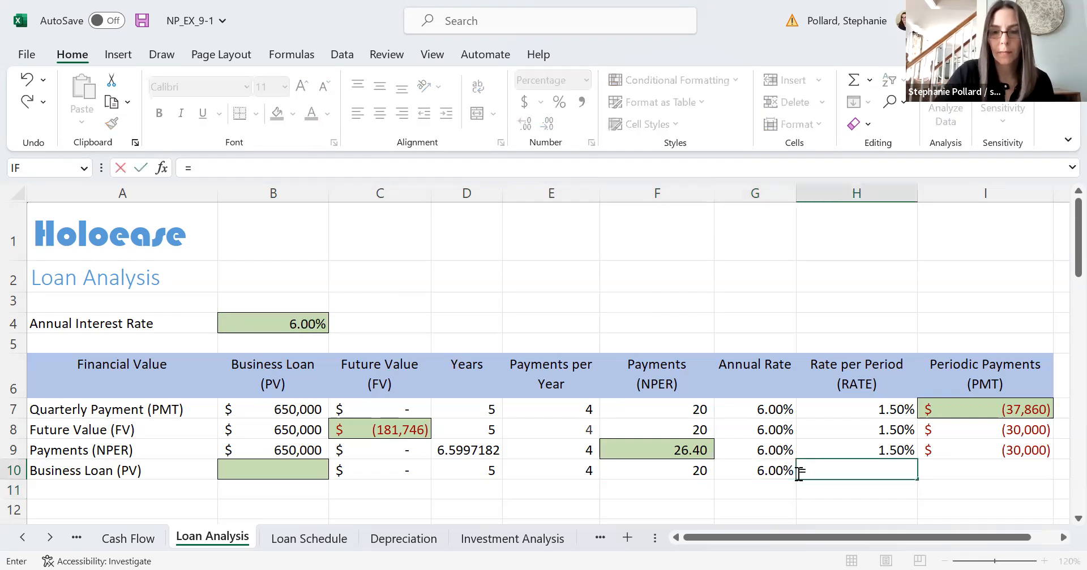
click(770, 471)
text(/)
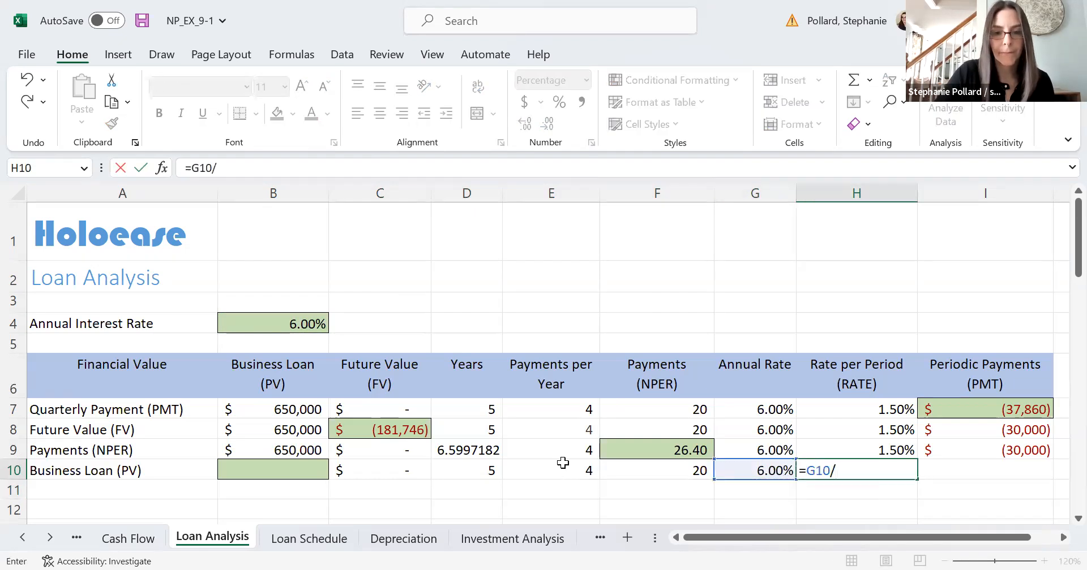
click(565, 473)
key(Return)
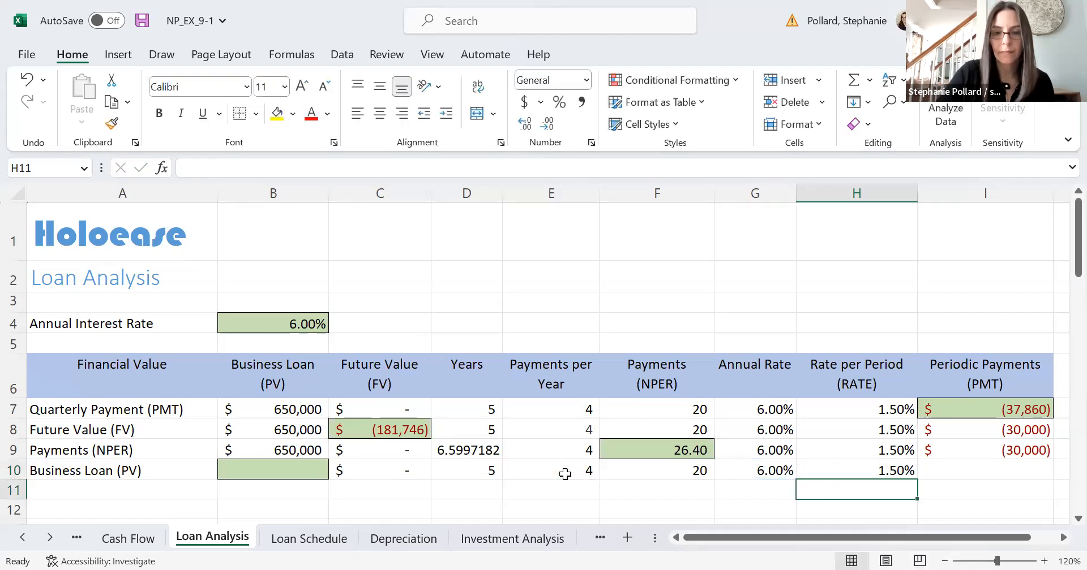
Enter a periodic payment of -32000 for the Business Loan (PV) row in I10.
click(947, 474)
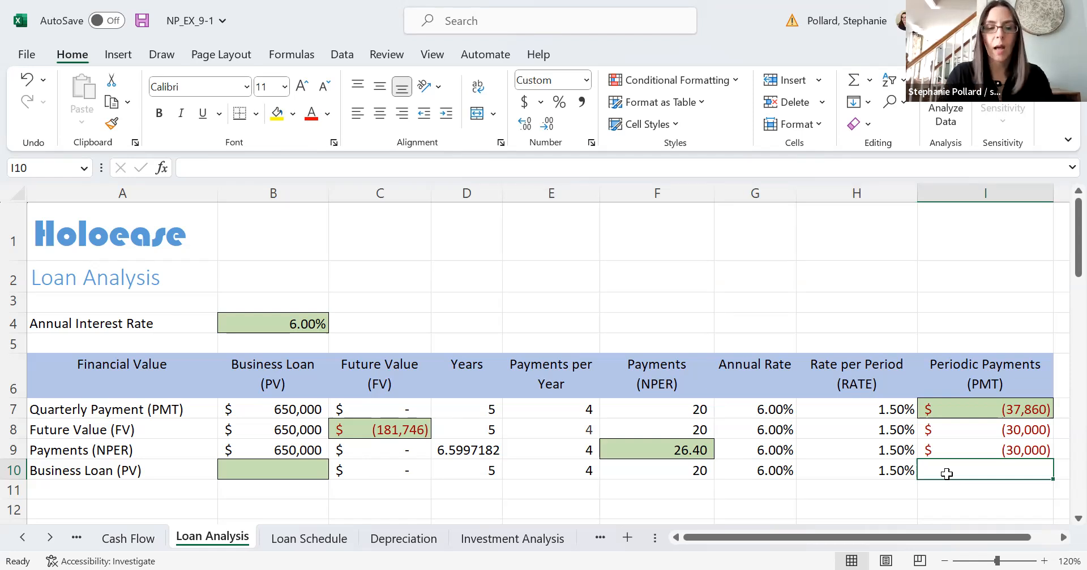
text(-32000)
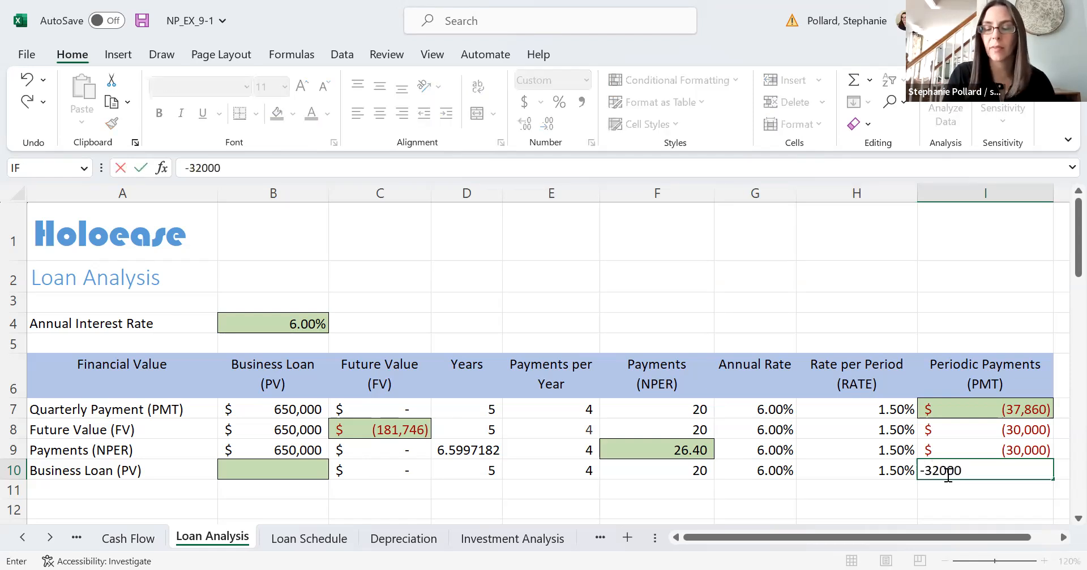
key(Return)
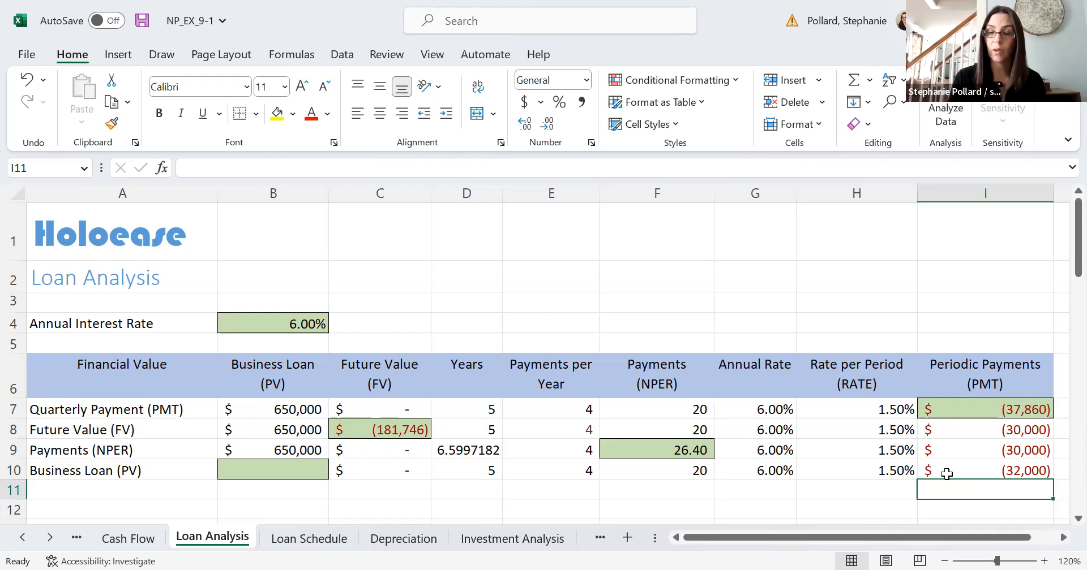
Calculate the Business Loan (PV) row's loan amount in B10 with the formula =PV(H10,F10,I10,C10).
click(308, 475)
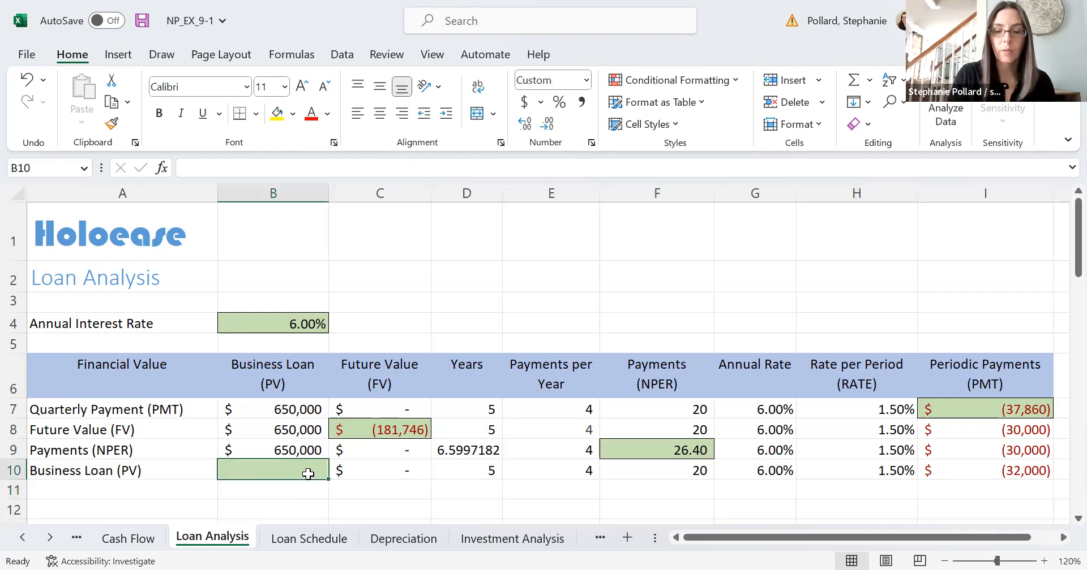
text(=)
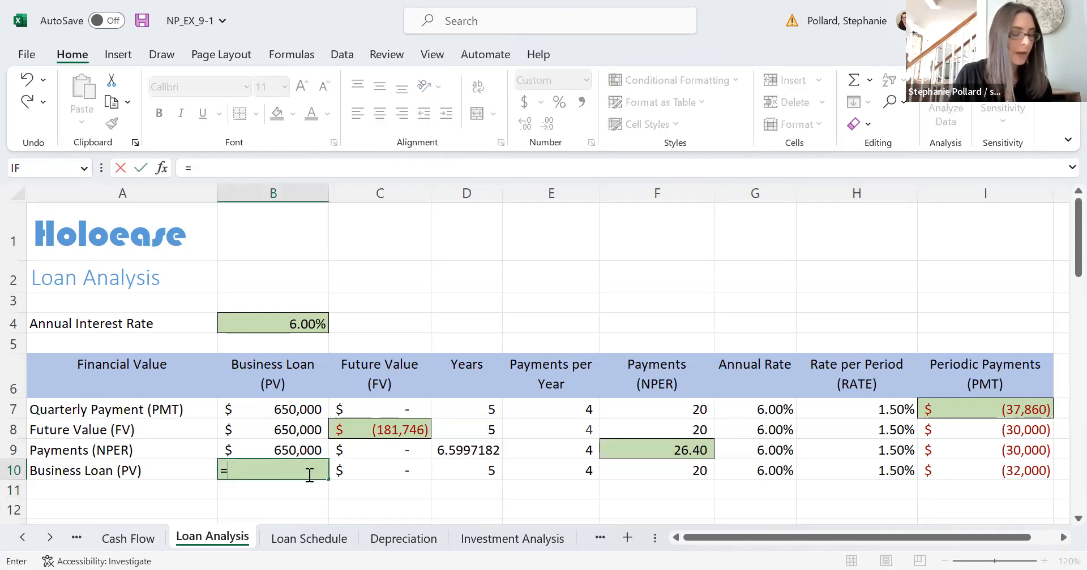
text(pv)
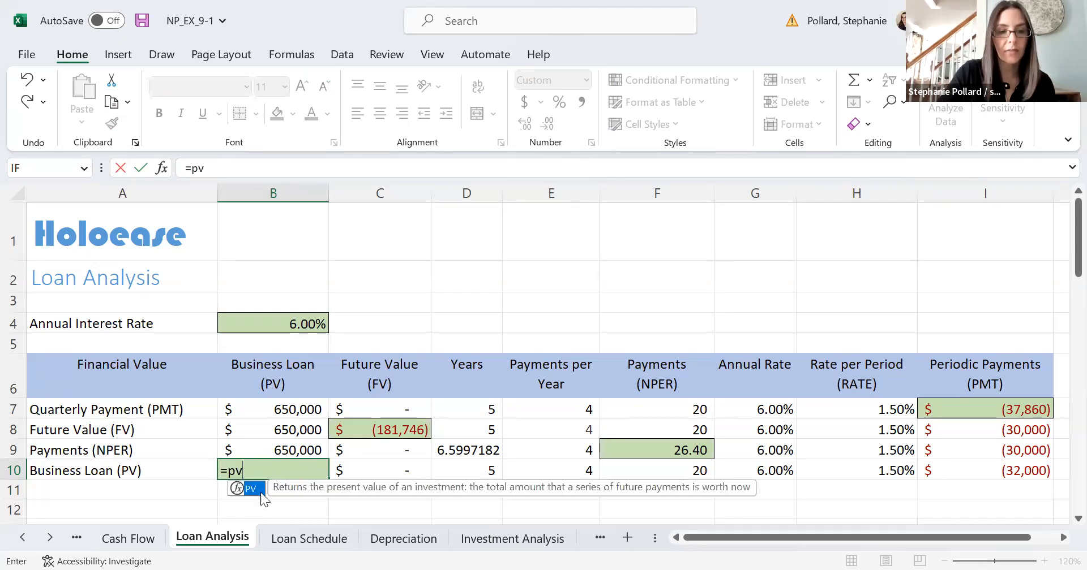
double_click(256, 494)
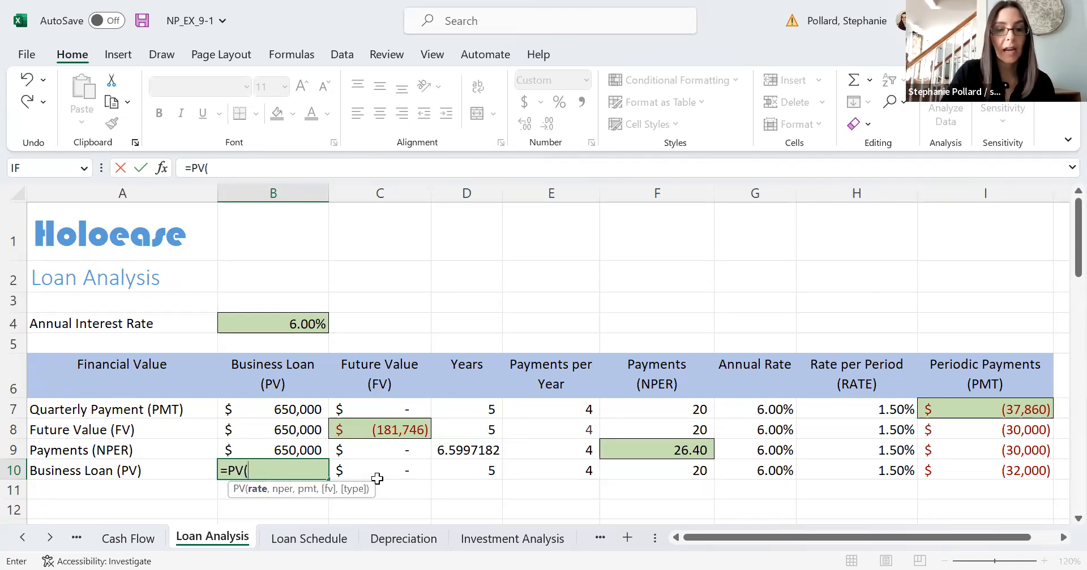
click(859, 474)
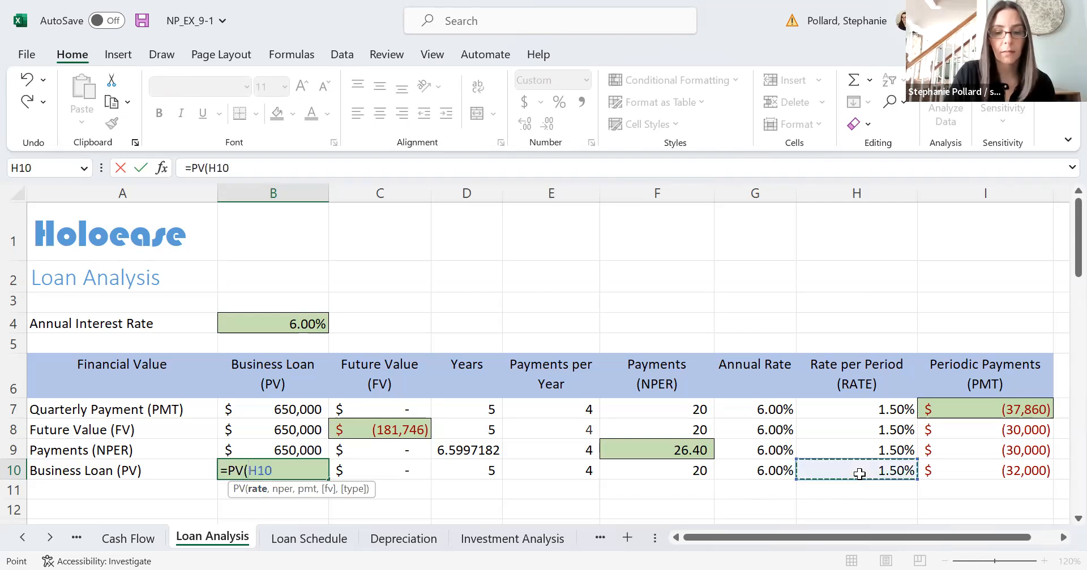
text(,)
click(681, 471)
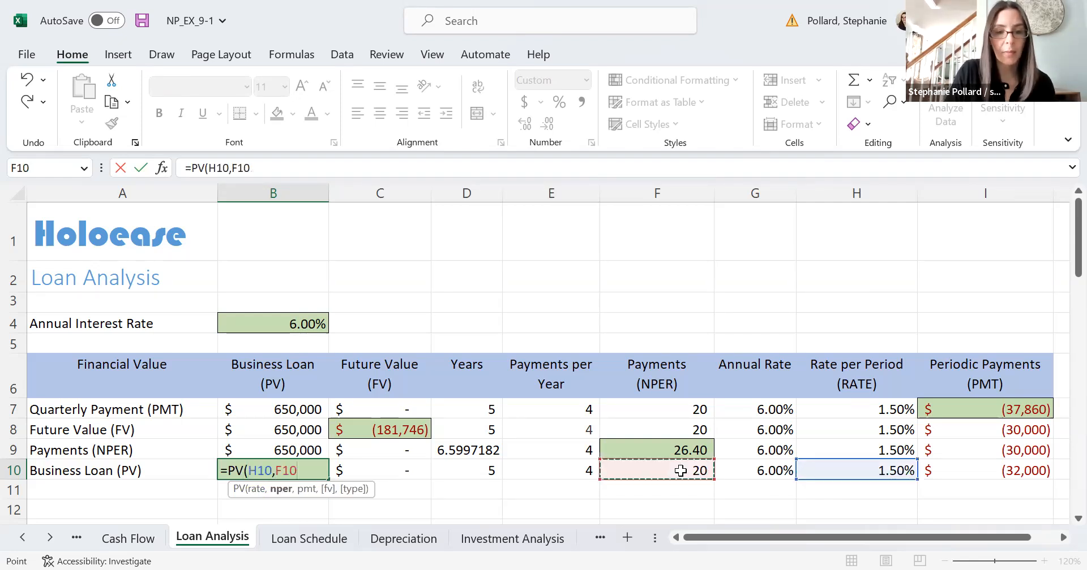
text(,)
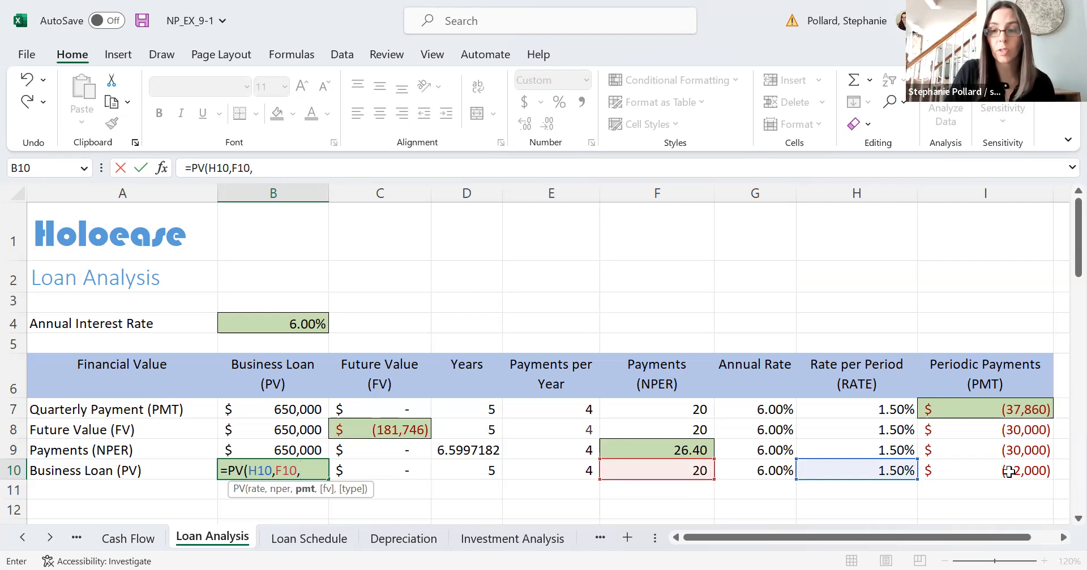
click(1008, 471)
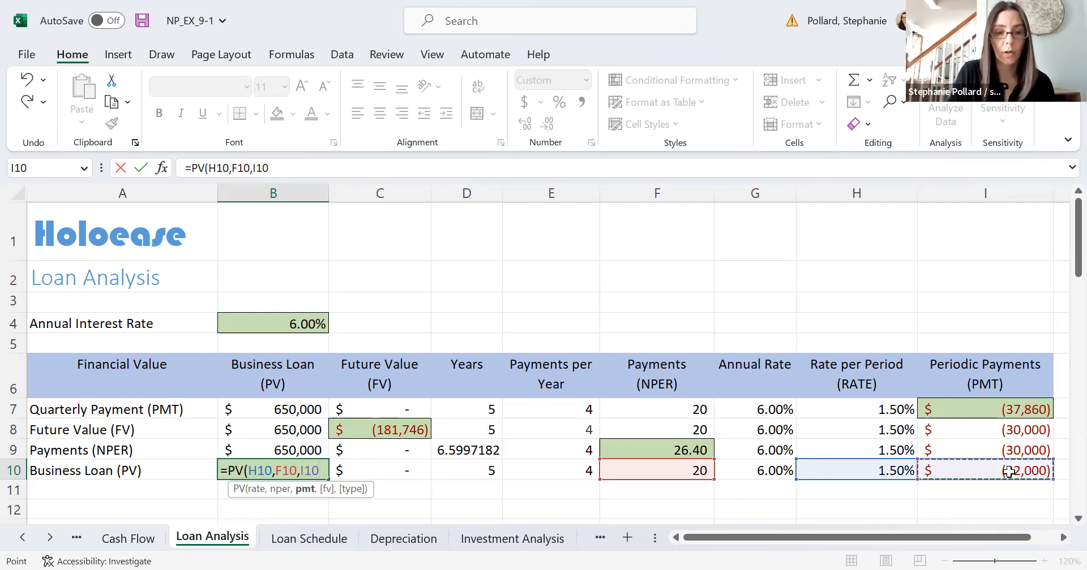
text(,)
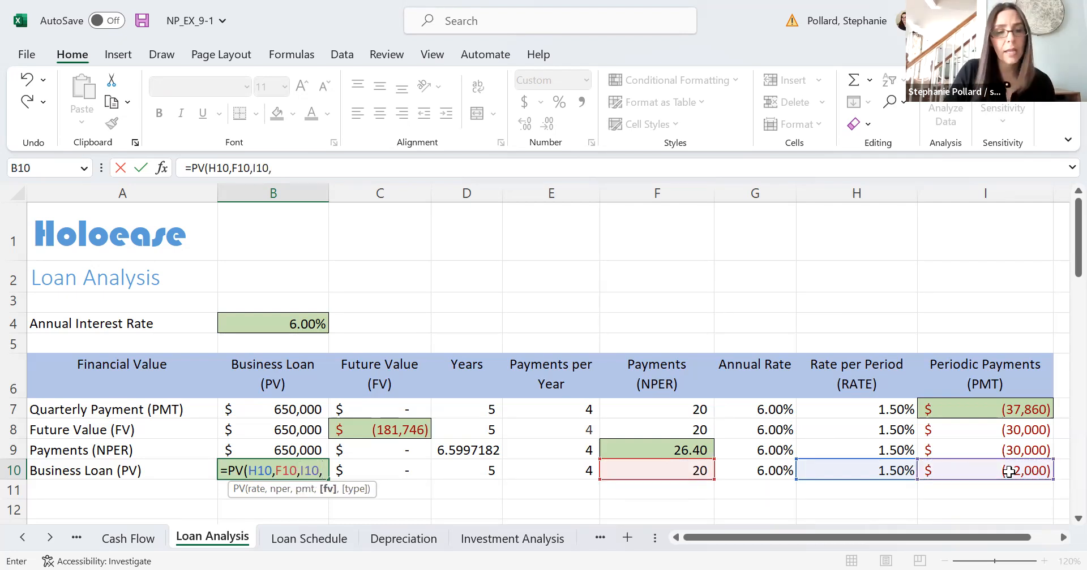
click(399, 475)
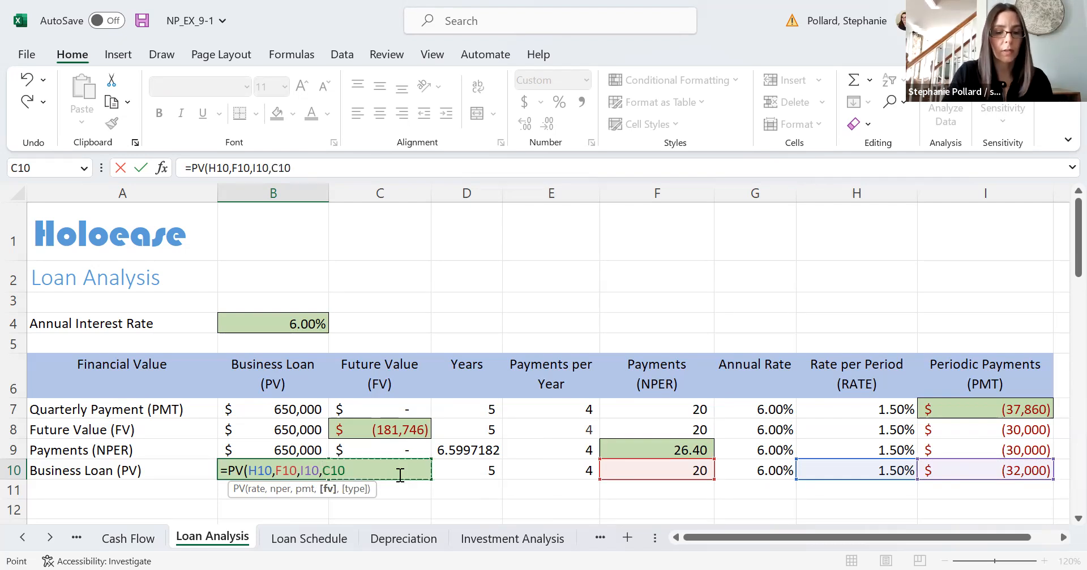
text())
key(Return)
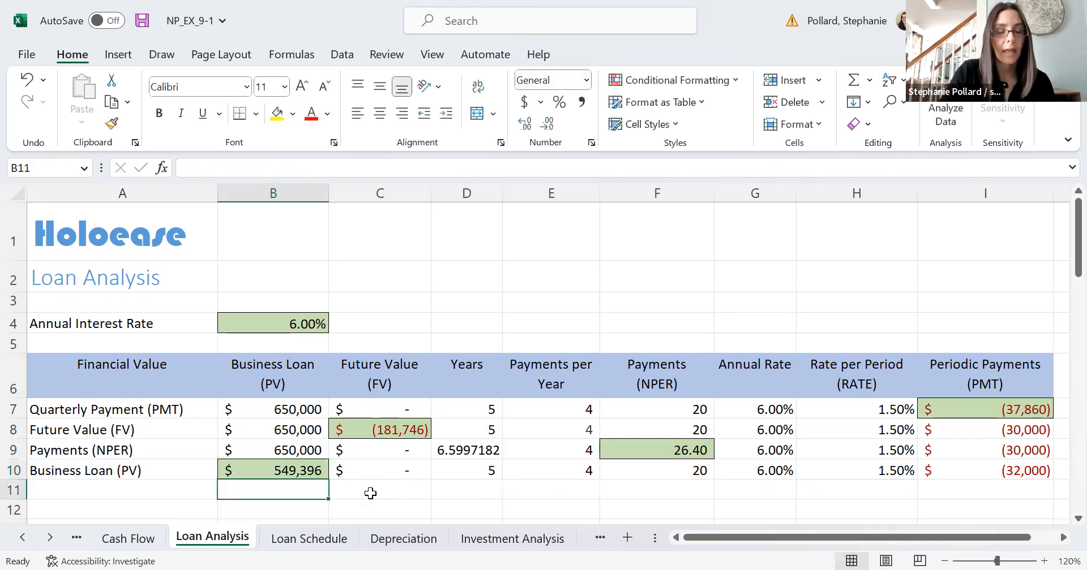